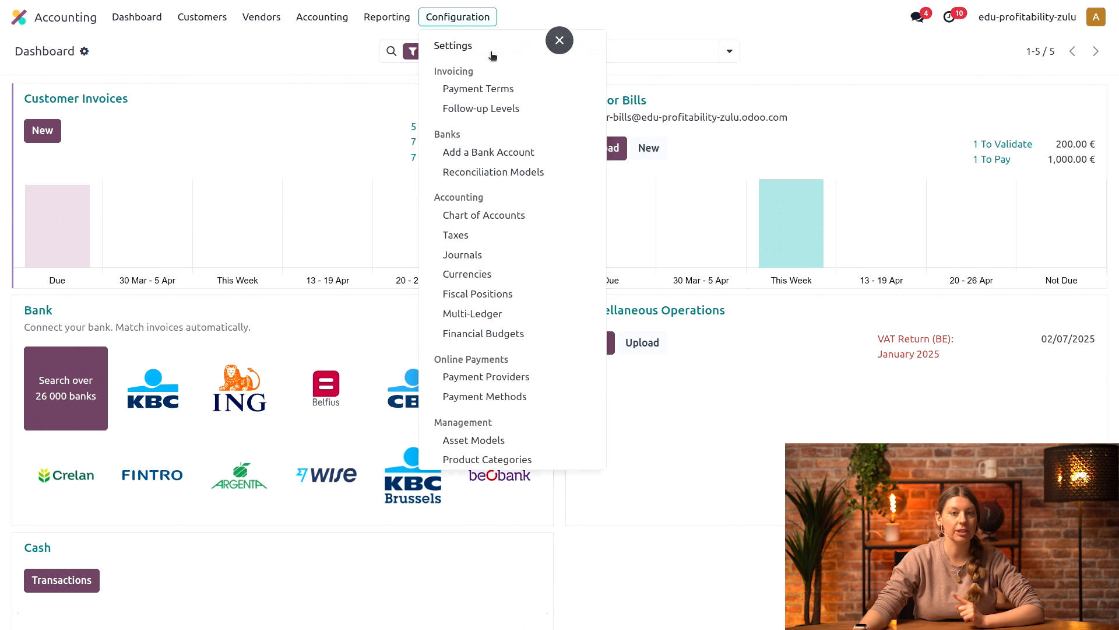
Step: Search the settings for "analytic" to check the analytic accounting options, and clear the search
{"action": "left_click", "coordinate": [483, 49]}
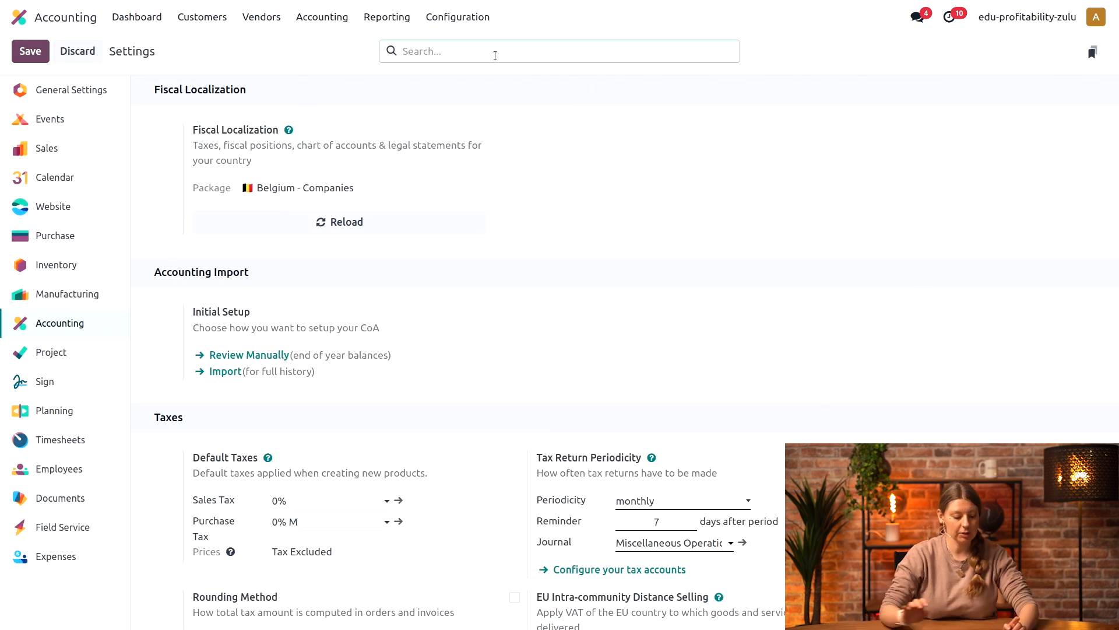
{"action": "type", "text": "analytic"}
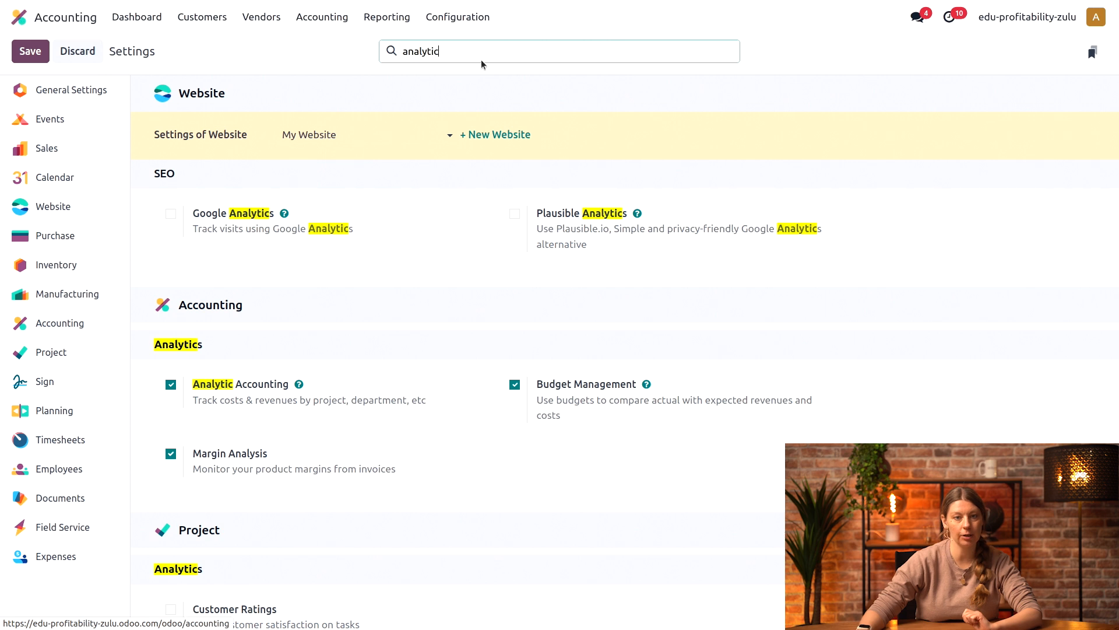
{"action": "left_click_drag", "start_coordinate": [485, 49], "coordinate": [344, 34]}
{"action": "key", "text": "BackSpace"}
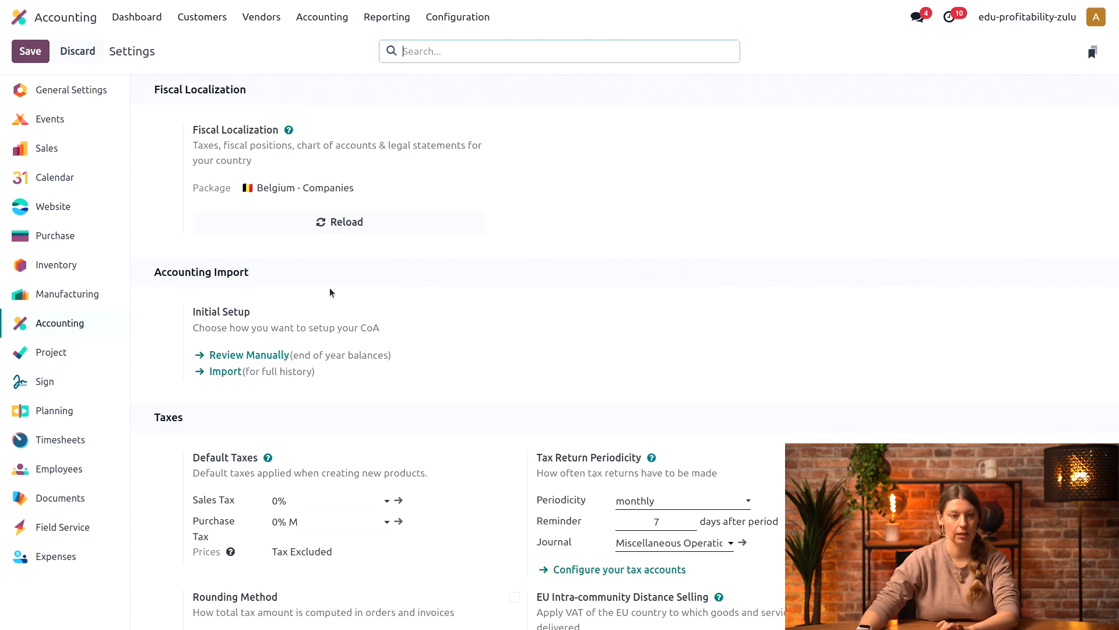
Step: Switch to the Sales app, create a new quotation and select the married couple as its customer
{"action": "left_click", "coordinate": [41, 15]}
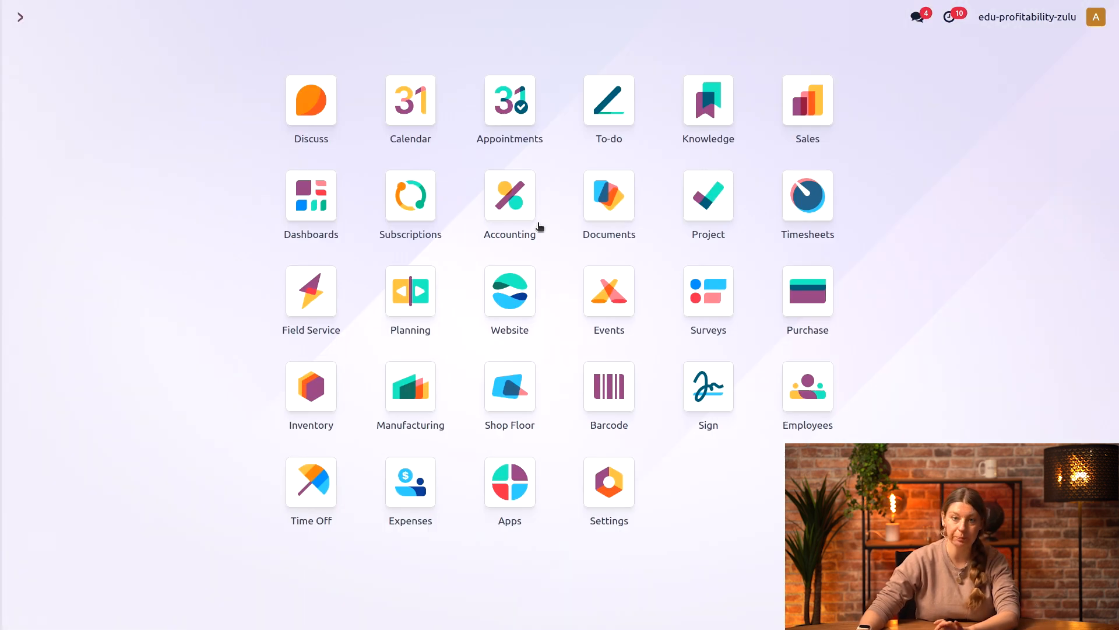
{"action": "left_click", "coordinate": [813, 127]}
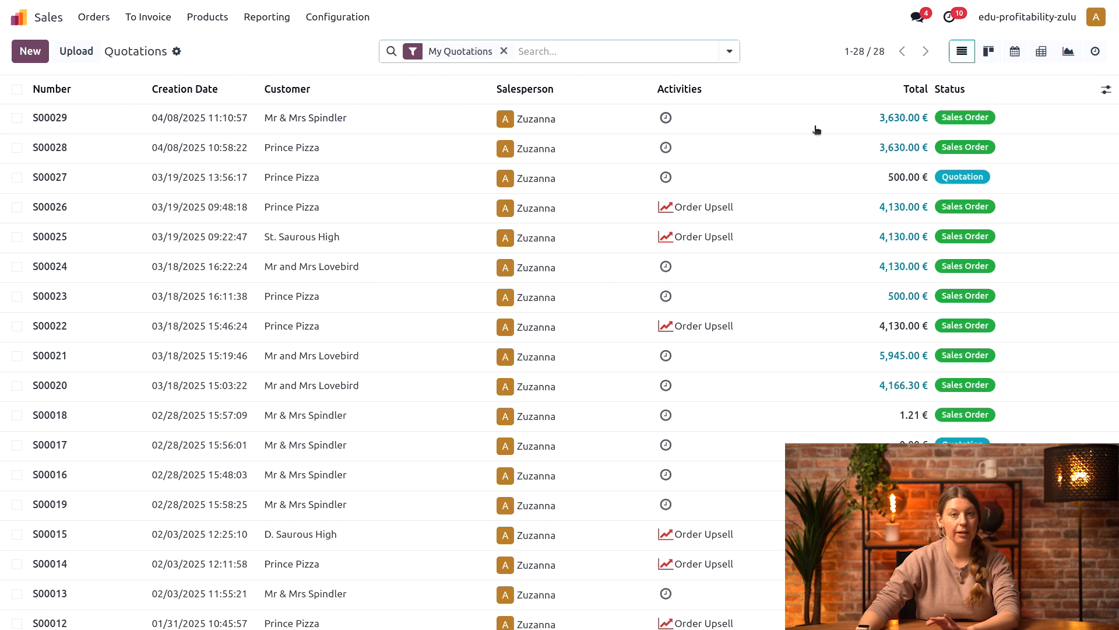
{"action": "left_click", "coordinate": [30, 52]}
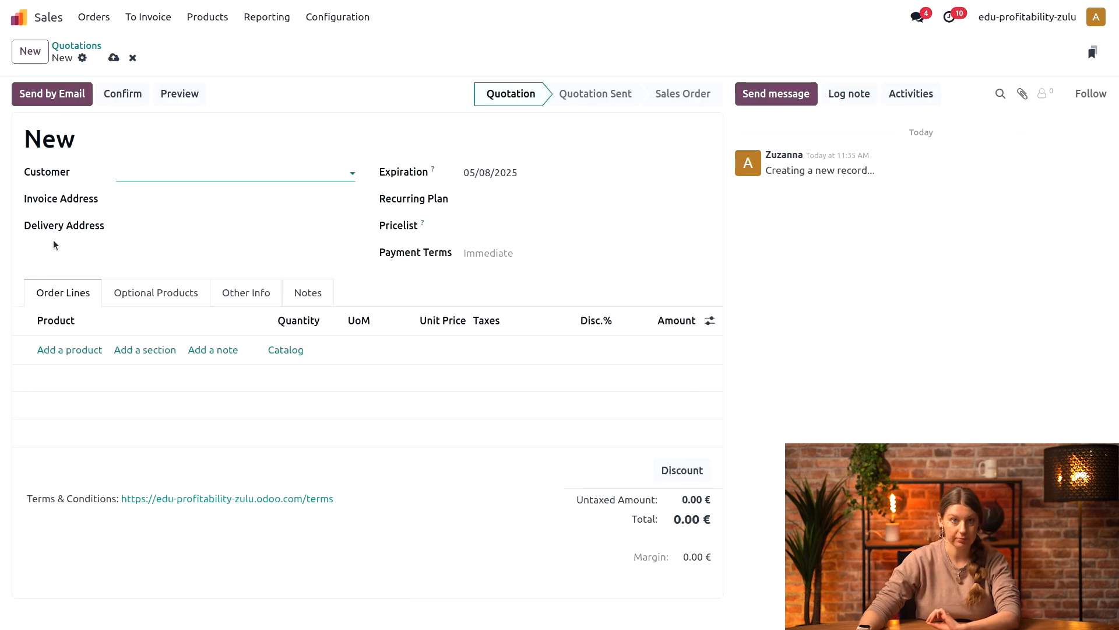
{"action": "left_click", "coordinate": [153, 171]}
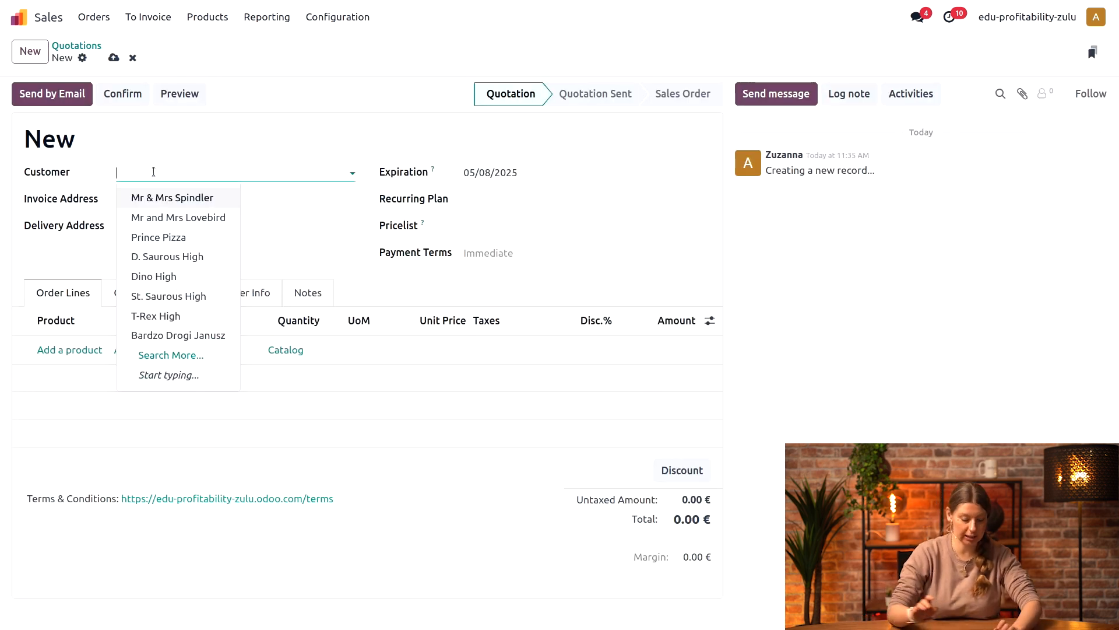
{"action": "type", "text": "lov"}
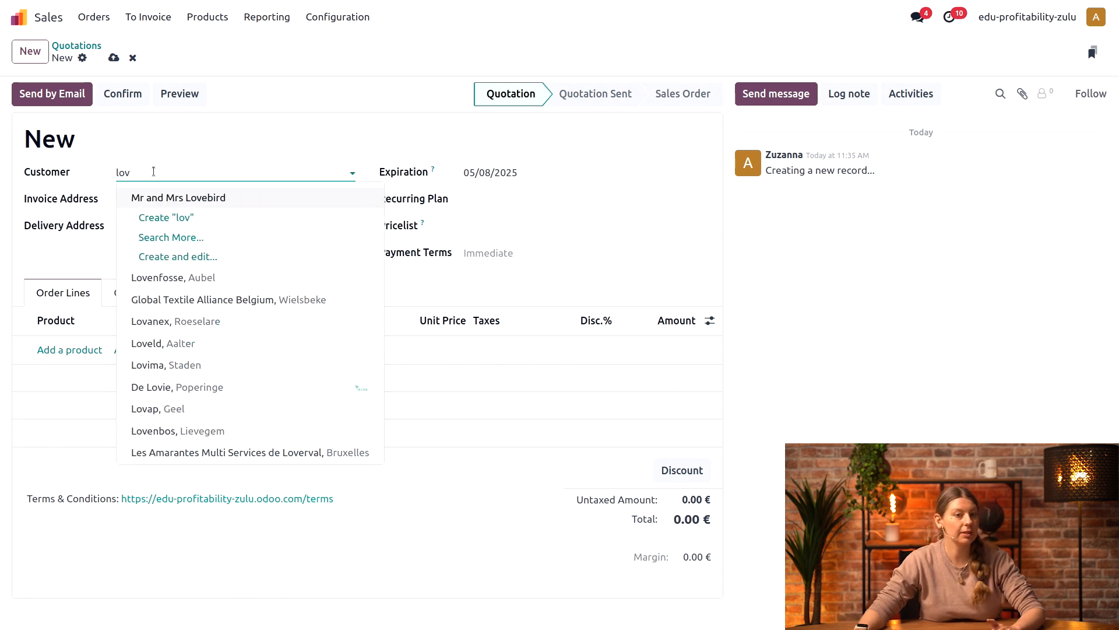
{"action": "left_click", "coordinate": [211, 197]}
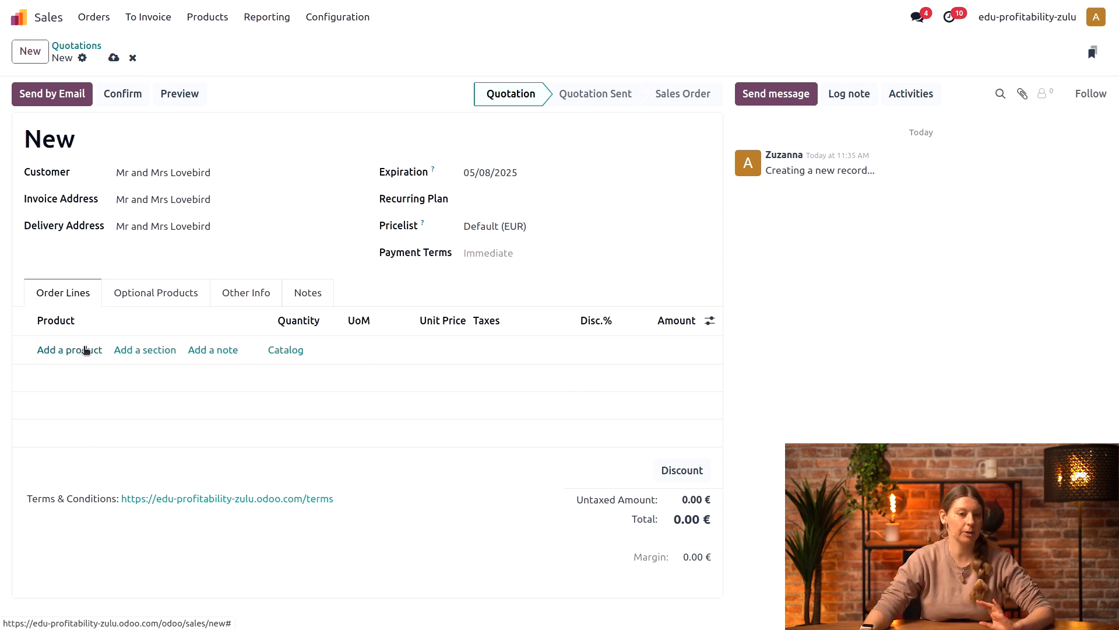
Step: Add the Fairytale wedding pack to the order lines and confirm the quotation as a sales order
{"action": "left_click", "coordinate": [86, 350]}
{"action": "type", "text": "faity"}
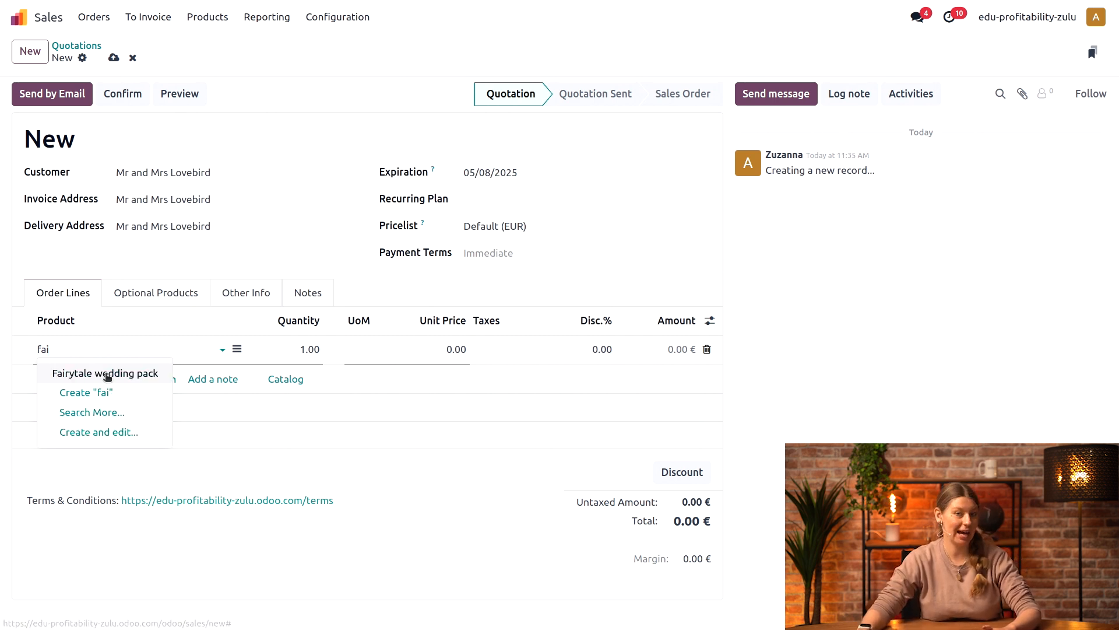
{"action": "left_click", "coordinate": [107, 374]}
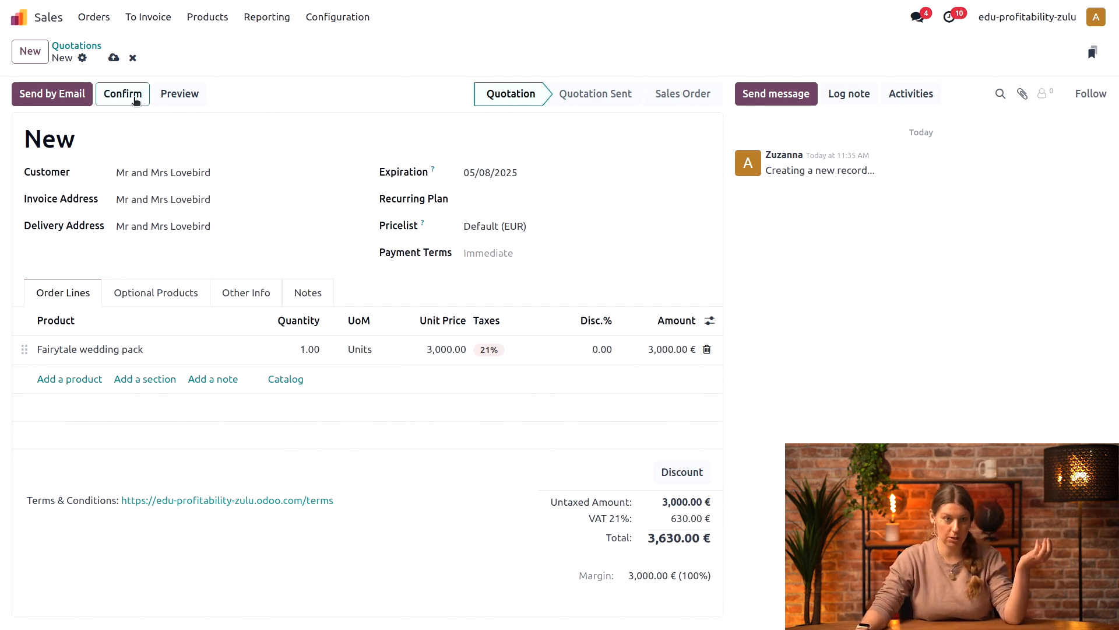
{"action": "left_click", "coordinate": [134, 102]}
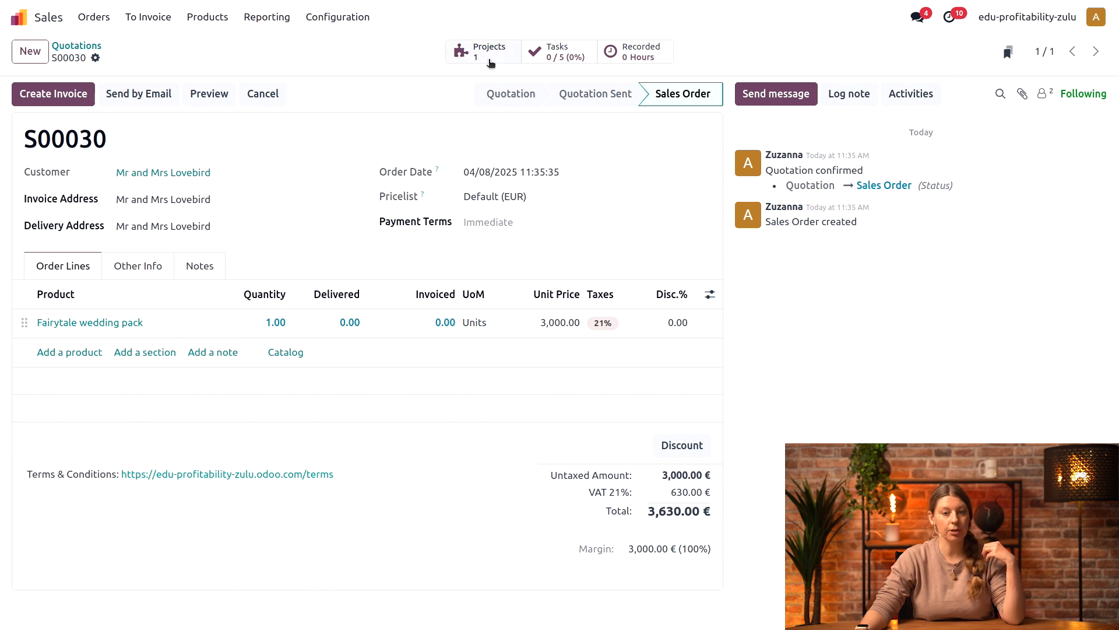
Step: Open the wedding planning project linked to the sales order and set its allocated time to 30 hours
{"action": "left_click", "coordinate": [489, 53]}
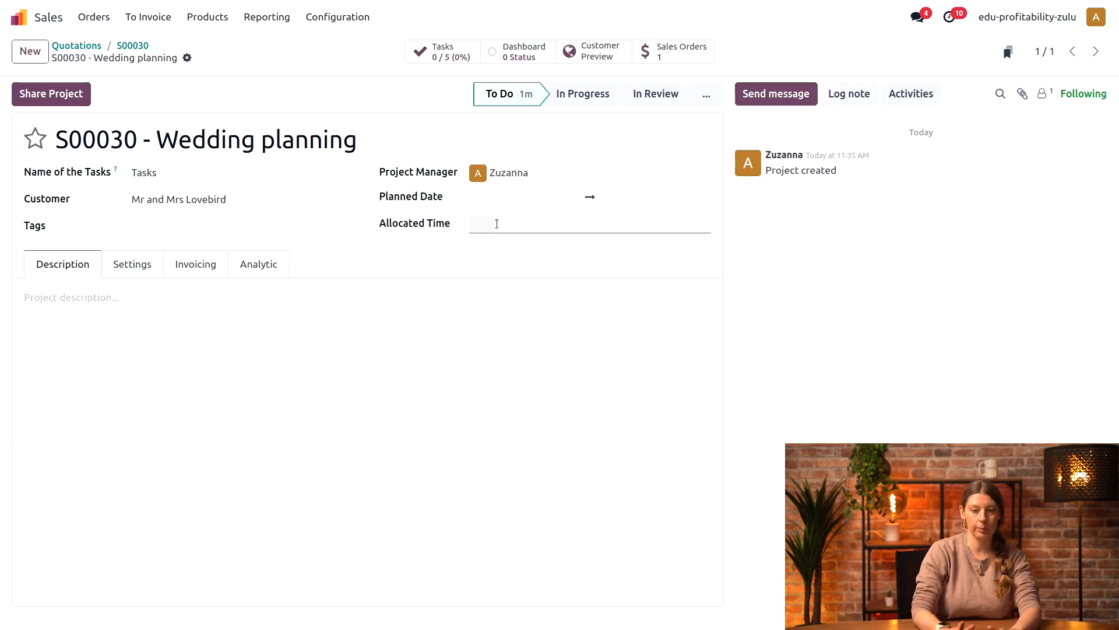
{"action": "type", "text": "30"}
{"action": "left_click", "coordinate": [497, 357]}
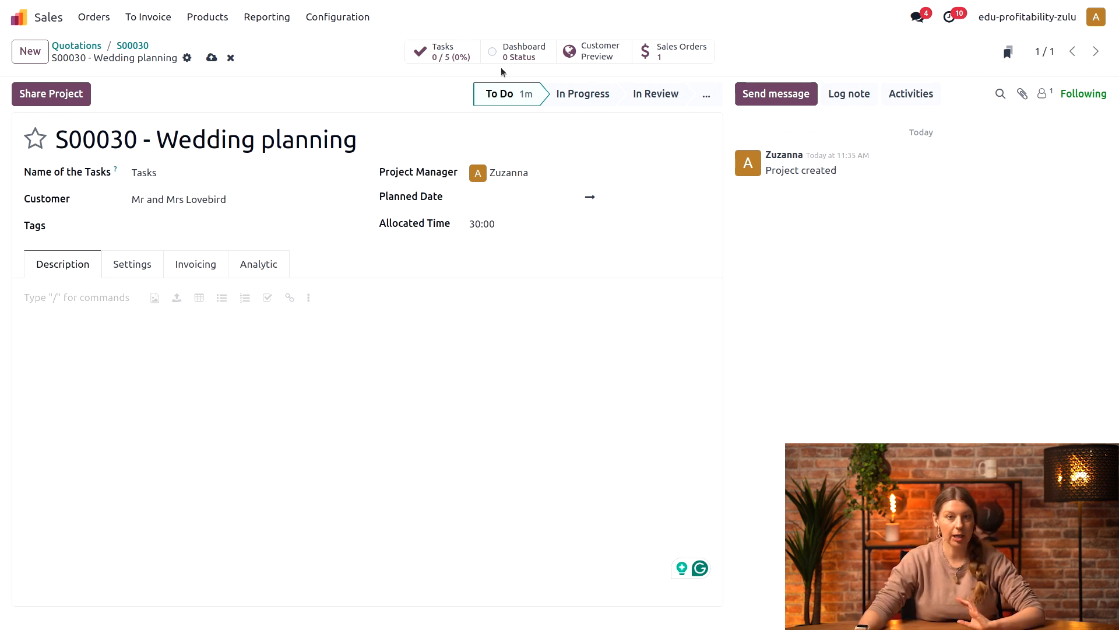
Step: From the project's tasks, add Timesheets, Sales Orders, Purchase Orders, Vendor Bills and Dashboard to the project's top bar
{"action": "left_click", "coordinate": [458, 47]}
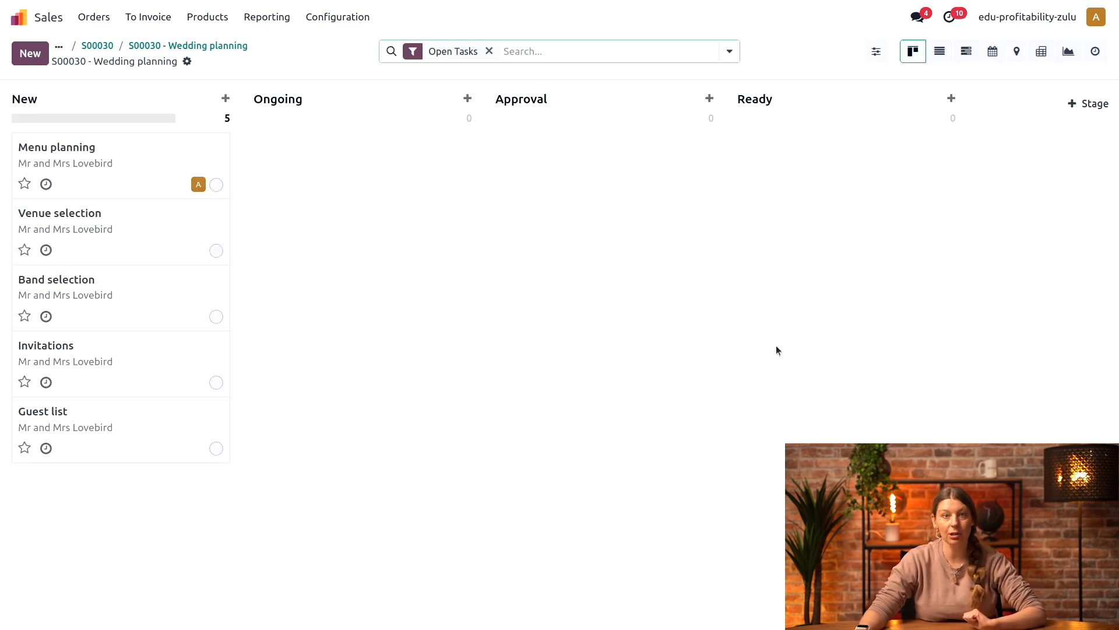
{"action": "left_click", "coordinate": [876, 51]}
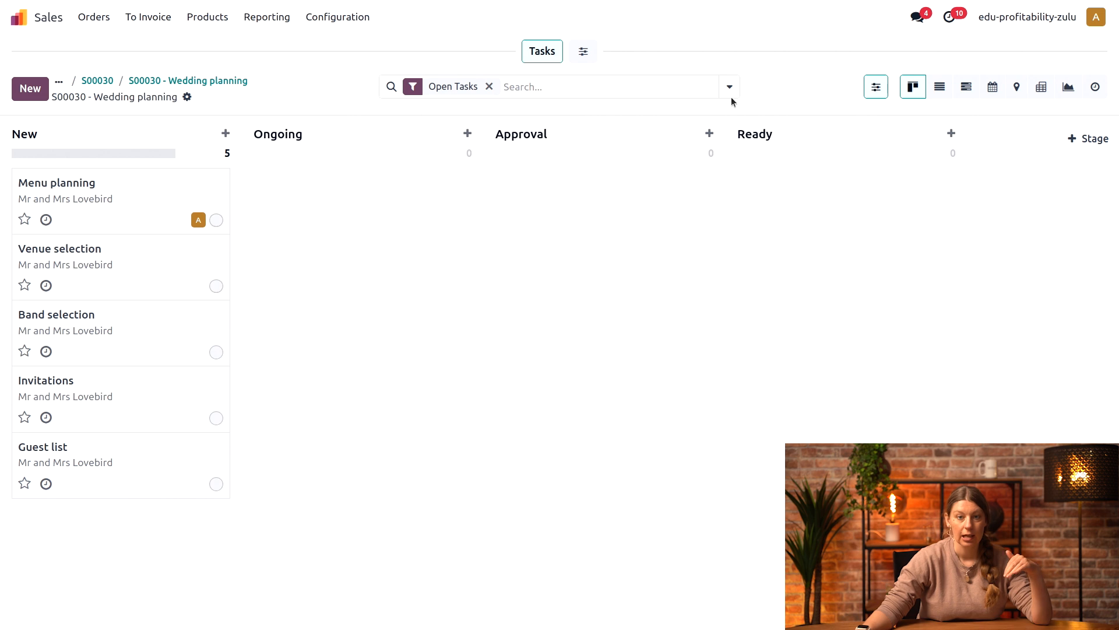
{"action": "left_click", "coordinate": [583, 51]}
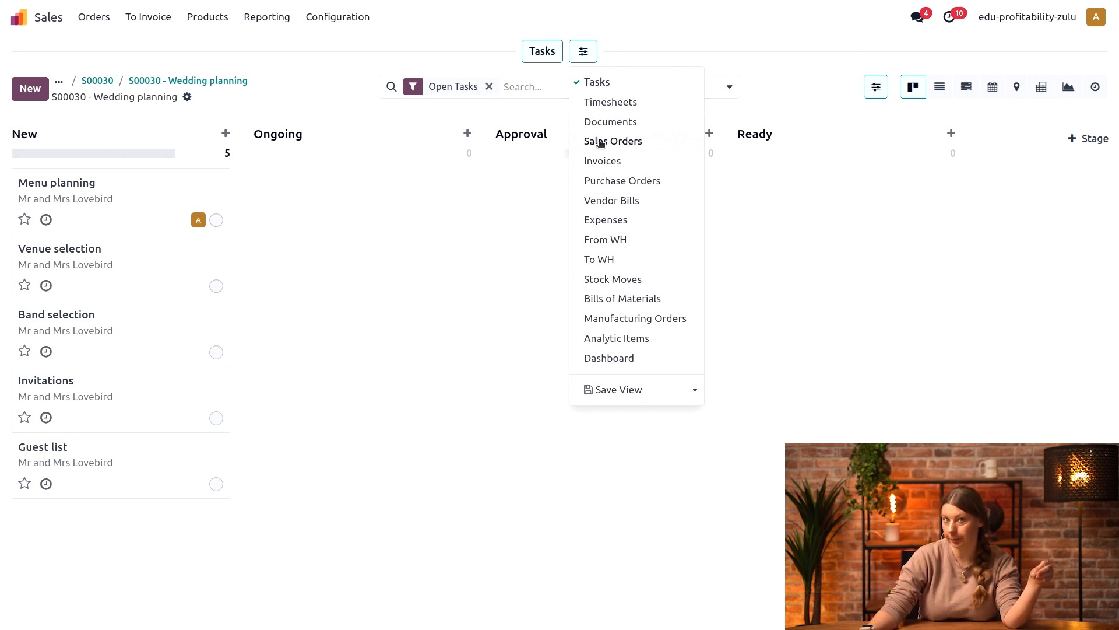
{"action": "left_click", "coordinate": [641, 103]}
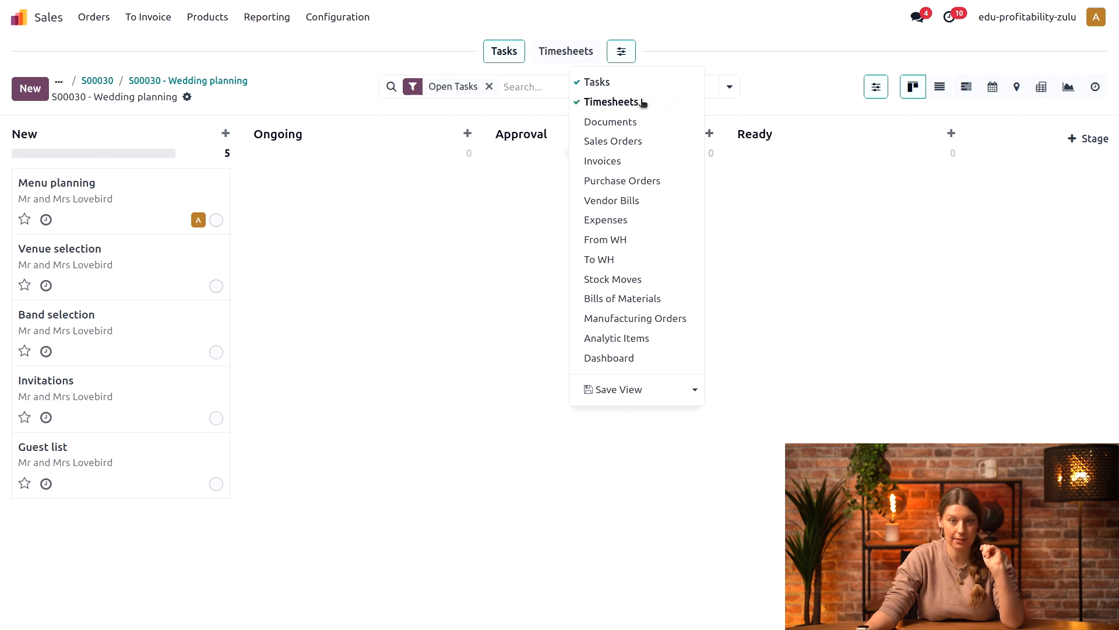
{"action": "left_click", "coordinate": [654, 138]}
{"action": "left_click", "coordinate": [665, 181]}
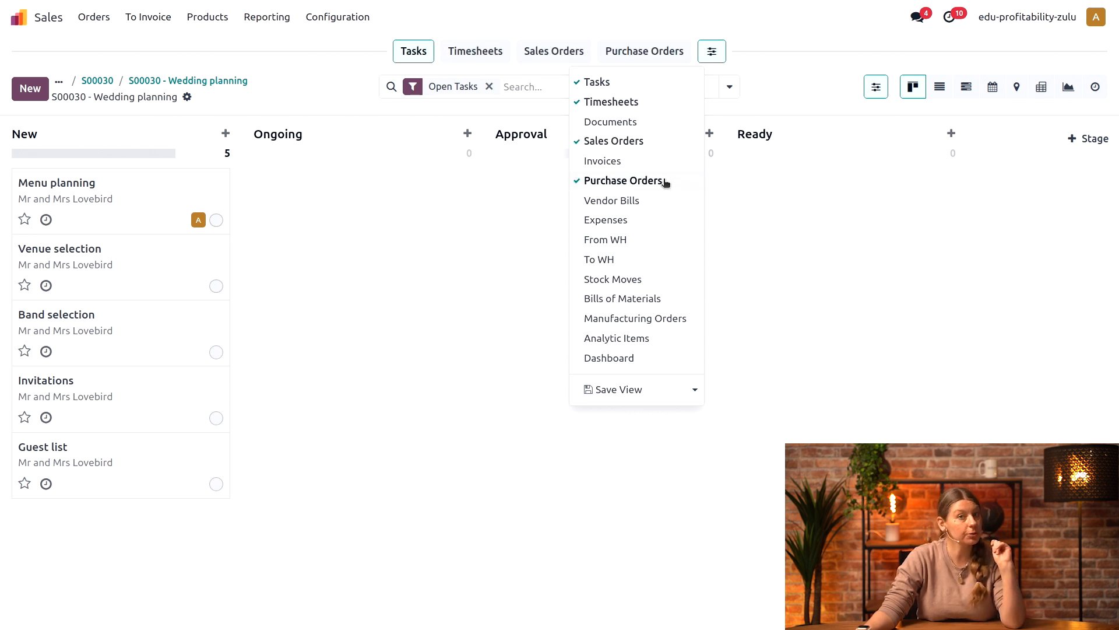
{"action": "left_click", "coordinate": [670, 199]}
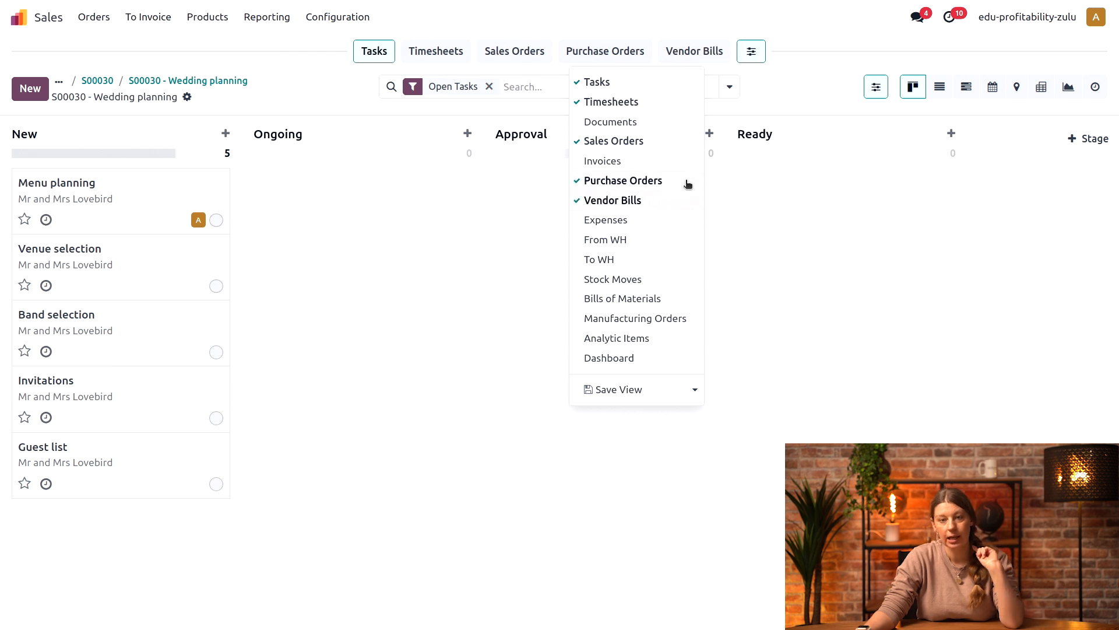
{"action": "left_click", "coordinate": [634, 358]}
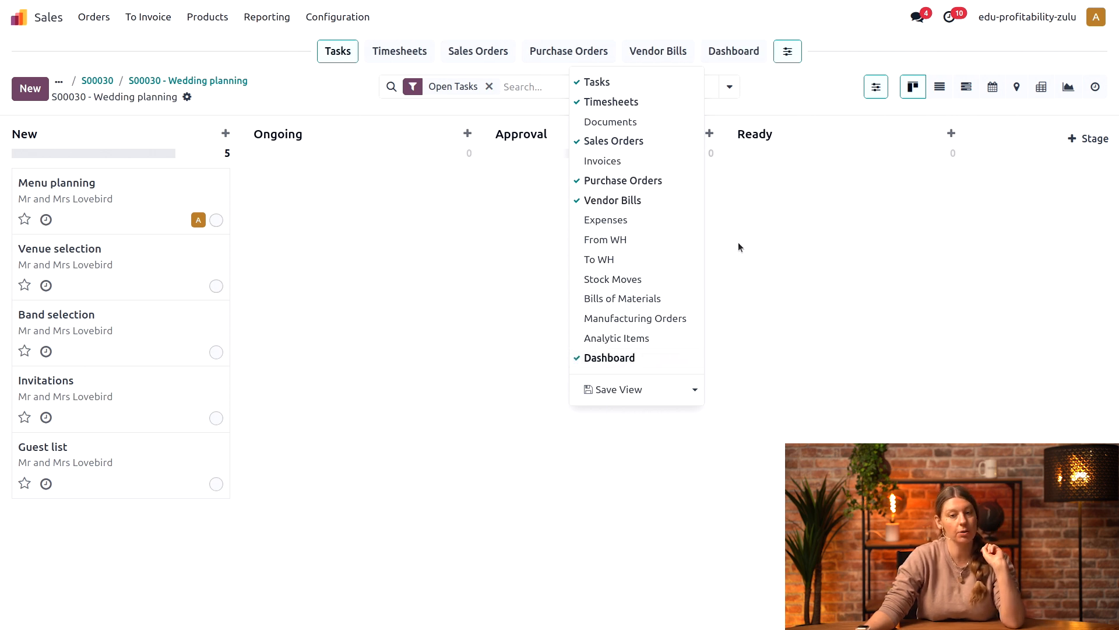
{"action": "left_click", "coordinate": [867, 295]}
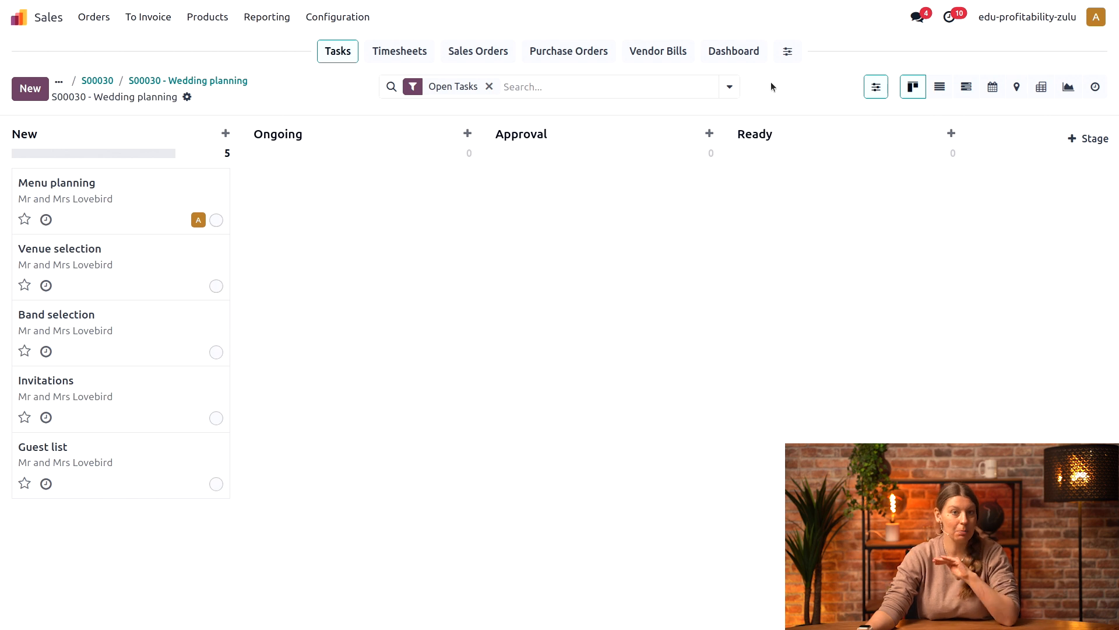
Step: Open the project's dashboard to examine its profitability figures
{"action": "left_click", "coordinate": [789, 53]}
{"action": "left_click", "coordinate": [725, 52]}
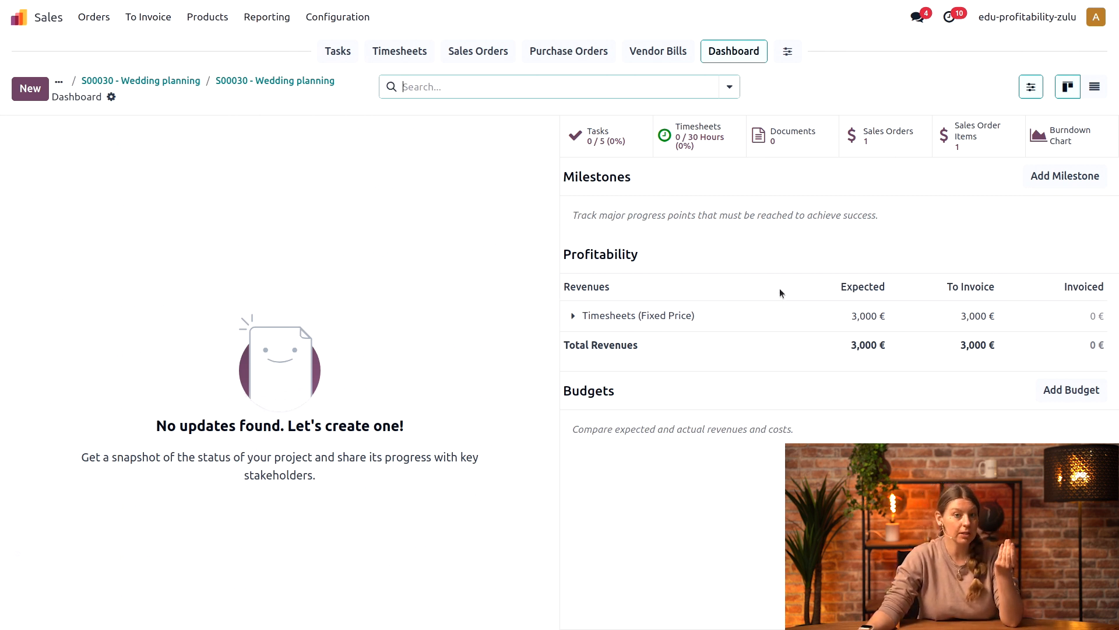
Step: Return to the project's tasks, move Venue selection to the Ongoing stage and open that task
{"action": "left_click", "coordinate": [337, 58]}
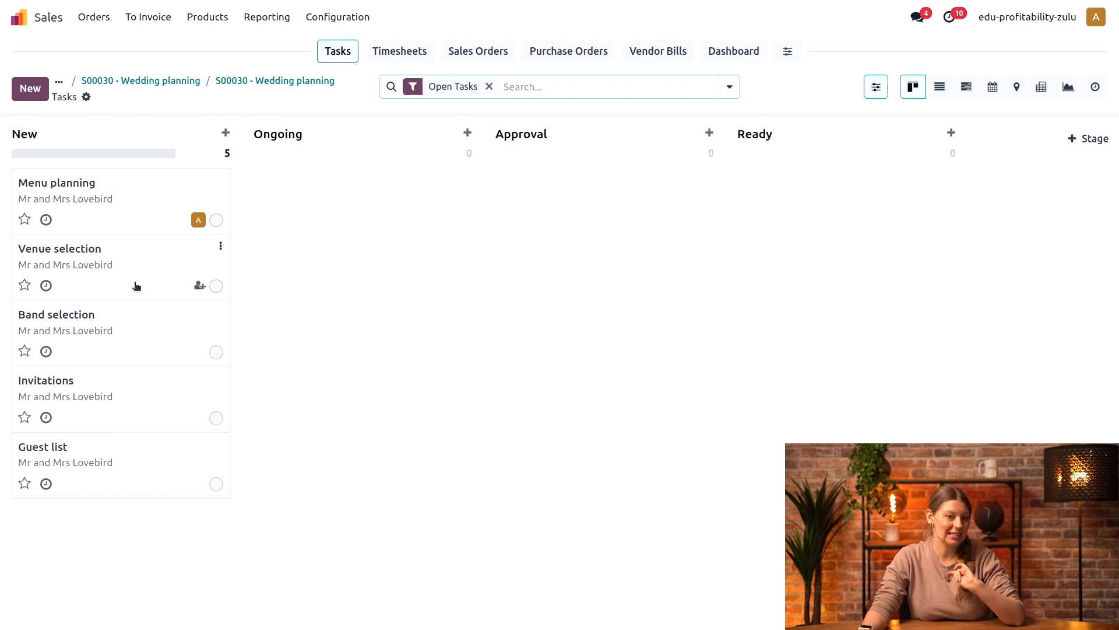
{"action": "left_click_drag", "start_coordinate": [114, 259], "coordinate": [352, 205]}
{"action": "left_click", "coordinate": [362, 214]}
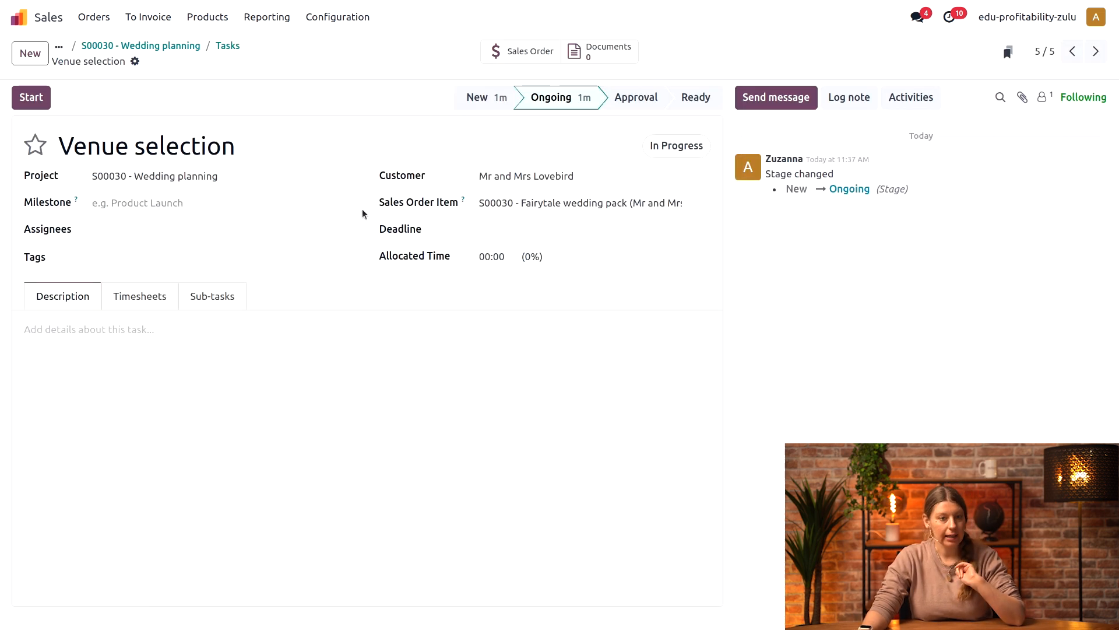
Step: Add a timesheet line with 2 hours of time spent to the Venue selection task
{"action": "left_click", "coordinate": [129, 300]}
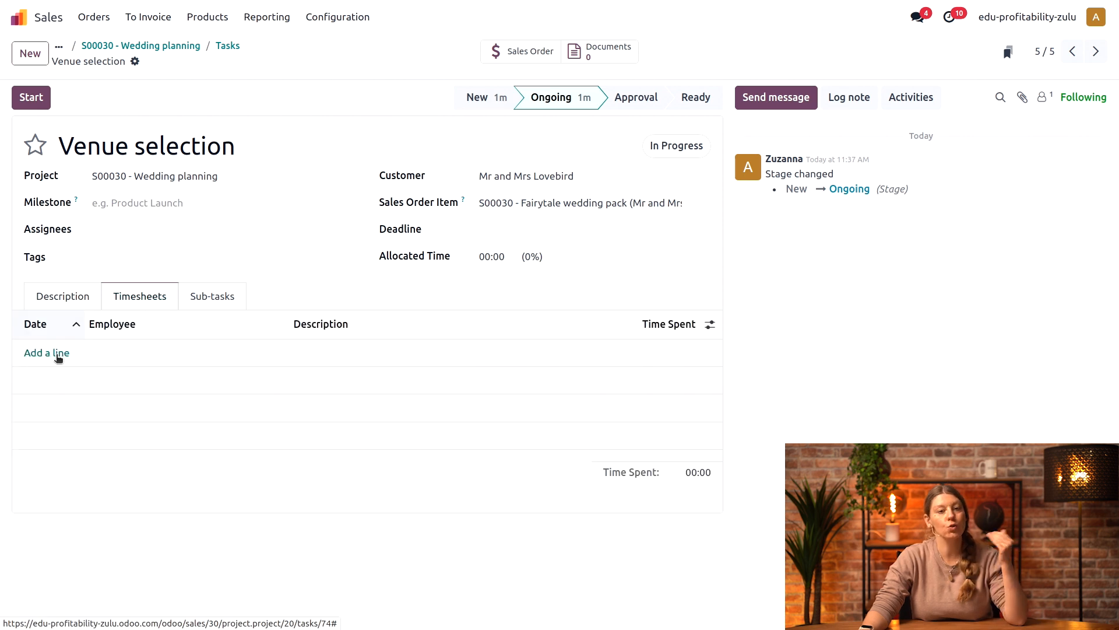
{"action": "left_click", "coordinate": [58, 353]}
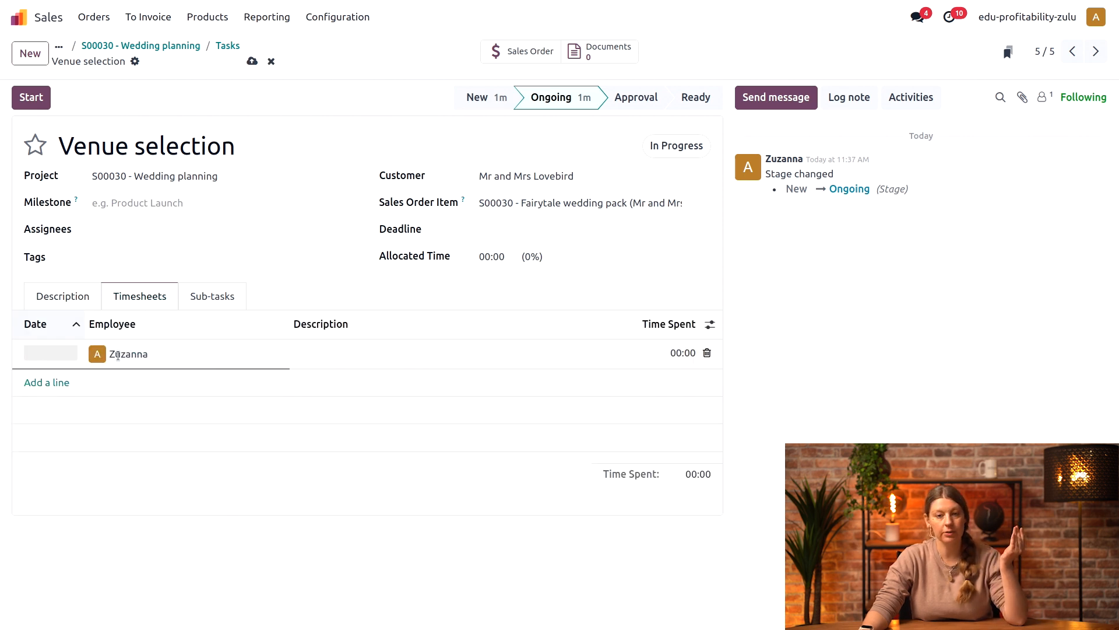
{"action": "left_click", "coordinate": [676, 355]}
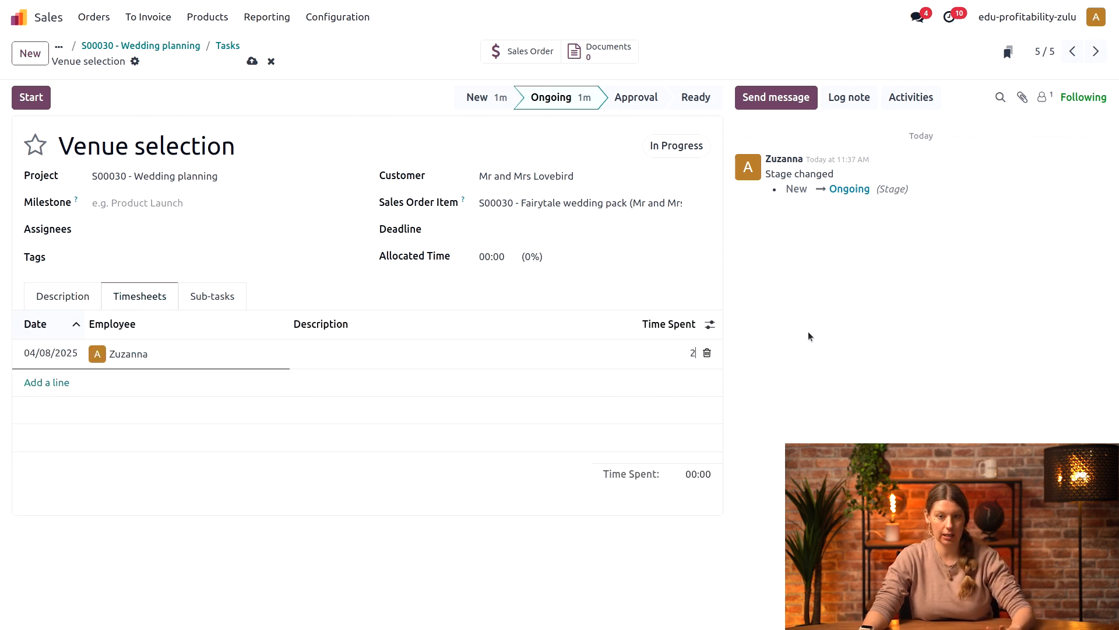
{"action": "type", "text": "2"}
{"action": "left_click", "coordinate": [841, 384]}
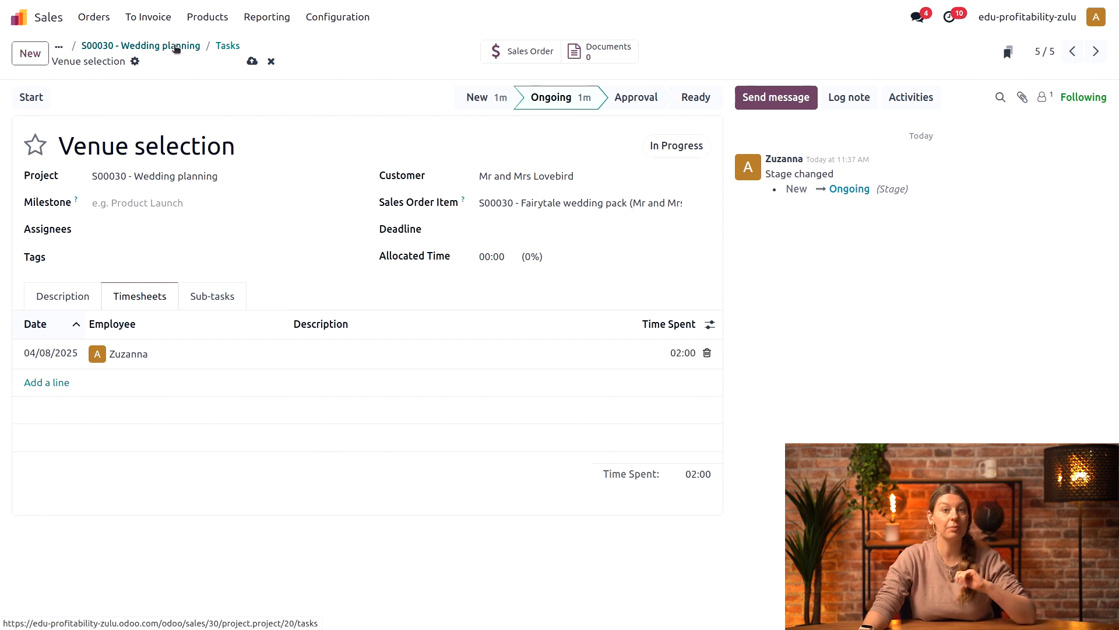
Step: Return to the task board, move Menu planning to the Ongoing stage and open that task
{"action": "left_click", "coordinate": [174, 46]}
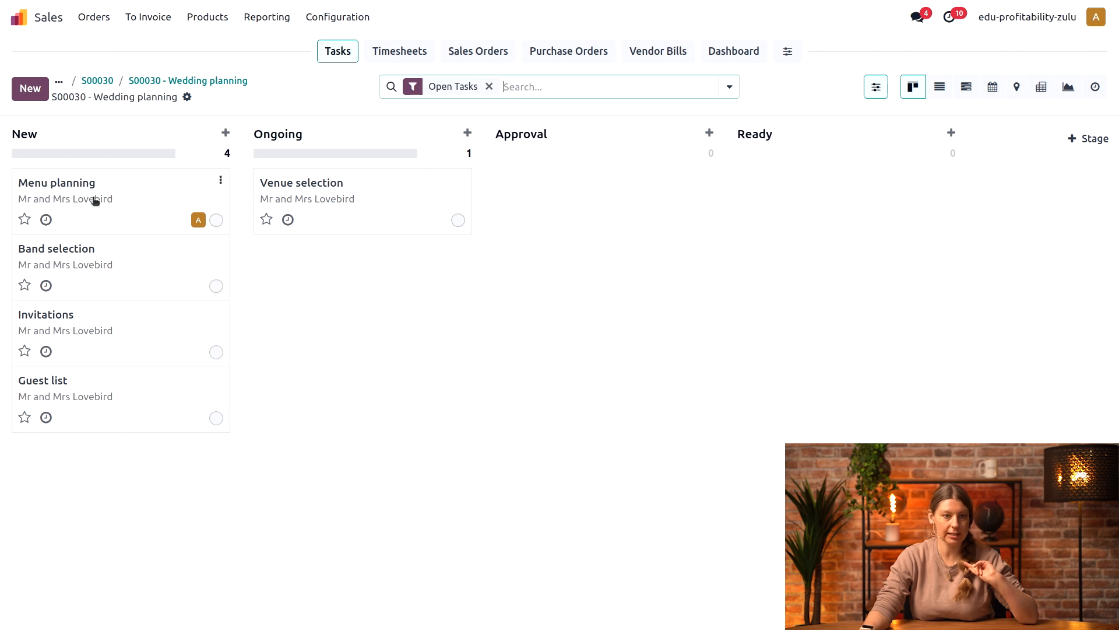
{"action": "left_click_drag", "start_coordinate": [95, 200], "coordinate": [352, 290]}
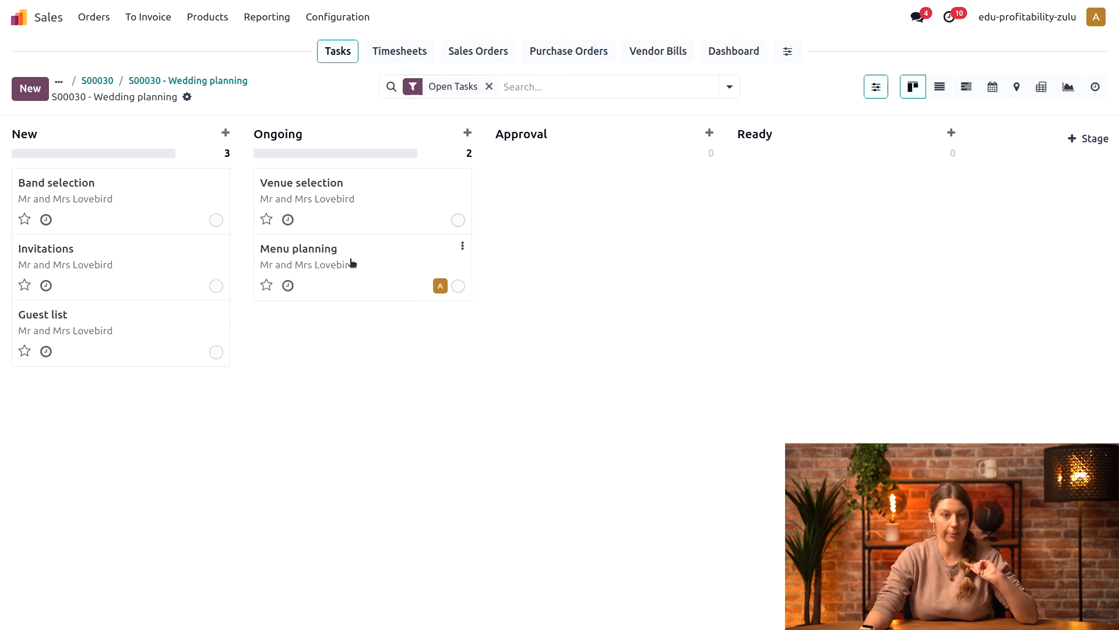
{"action": "left_click", "coordinate": [350, 260]}
Step: Log 2 hours on the Menu planning task's timesheet for a different employee than the task's assignee
{"action": "left_click", "coordinate": [153, 298]}
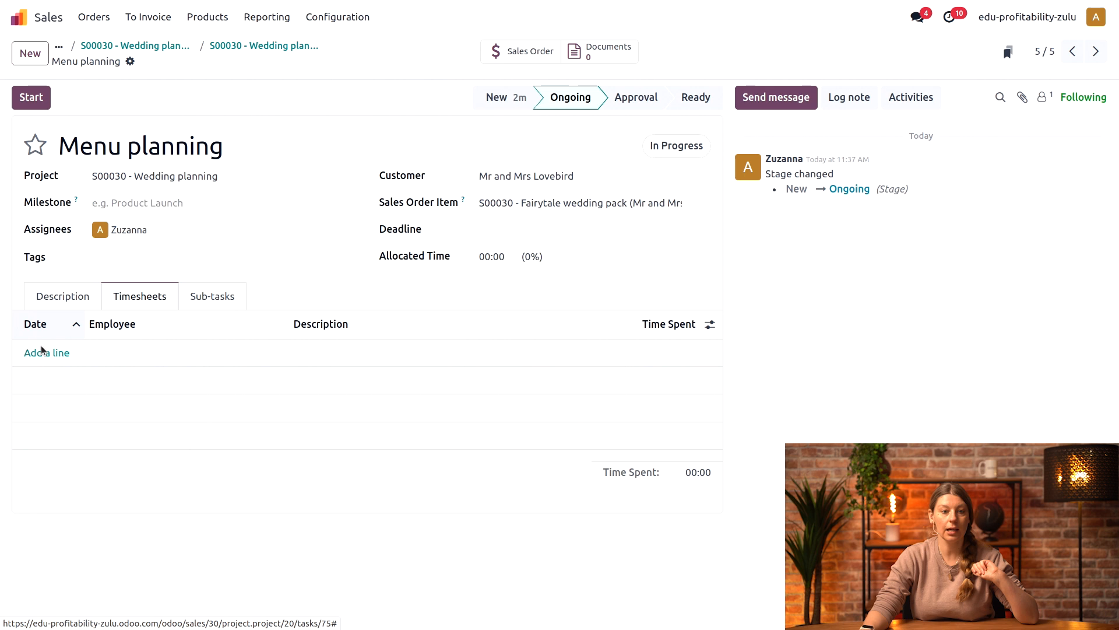
{"action": "left_click", "coordinate": [60, 353]}
{"action": "left_click", "coordinate": [681, 348]}
{"action": "type", "text": "2"}
{"action": "left_click", "coordinate": [198, 360]}
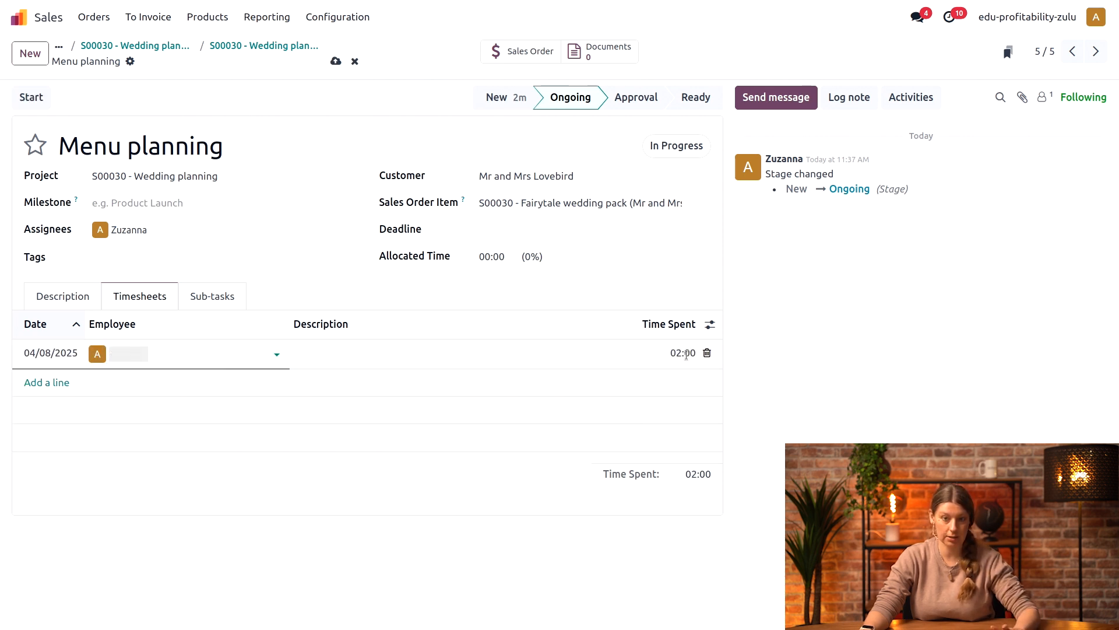
{"action": "left_click", "coordinate": [276, 354]}
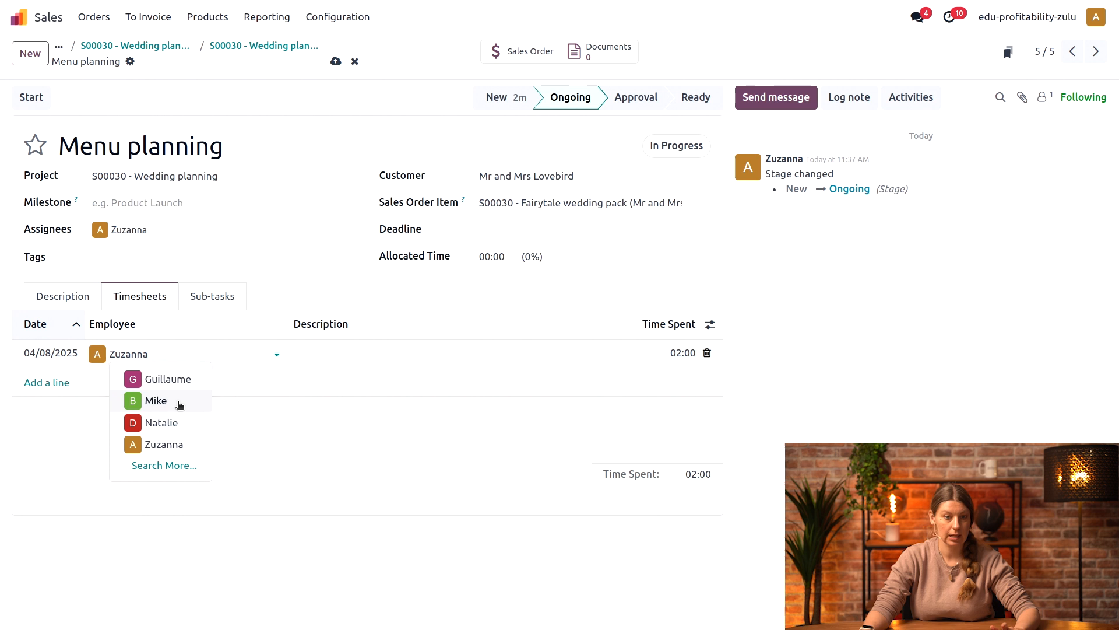
{"action": "left_click", "coordinate": [187, 397]}
{"action": "left_click", "coordinate": [862, 351]}
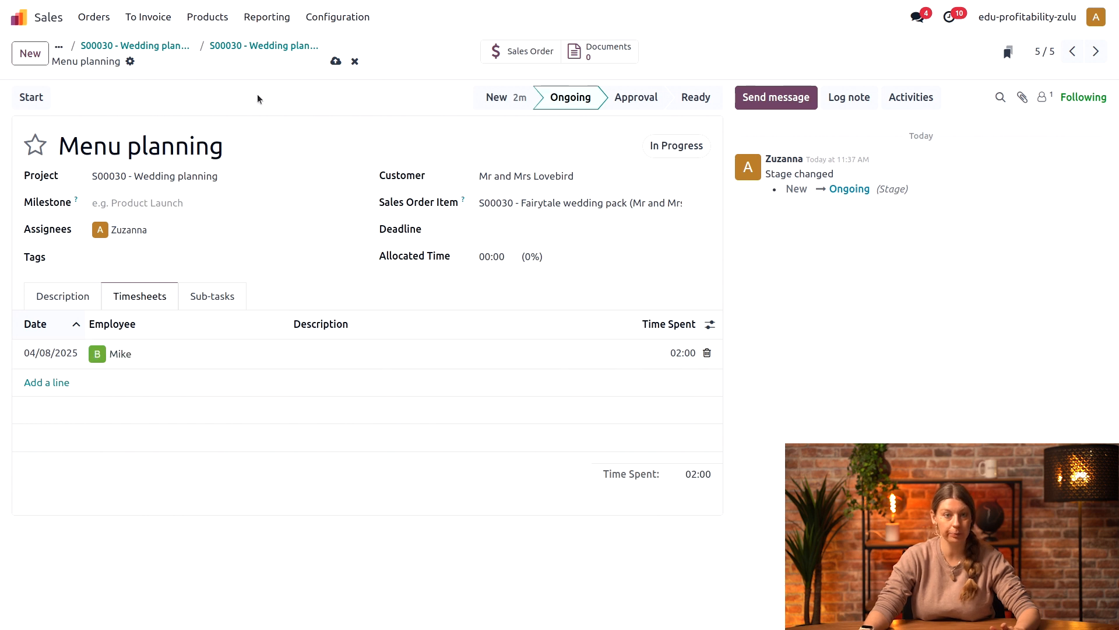
Step: Save the Menu planning task's timesheet, return to the task board and open the project's dashboard
{"action": "left_click", "coordinate": [336, 61]}
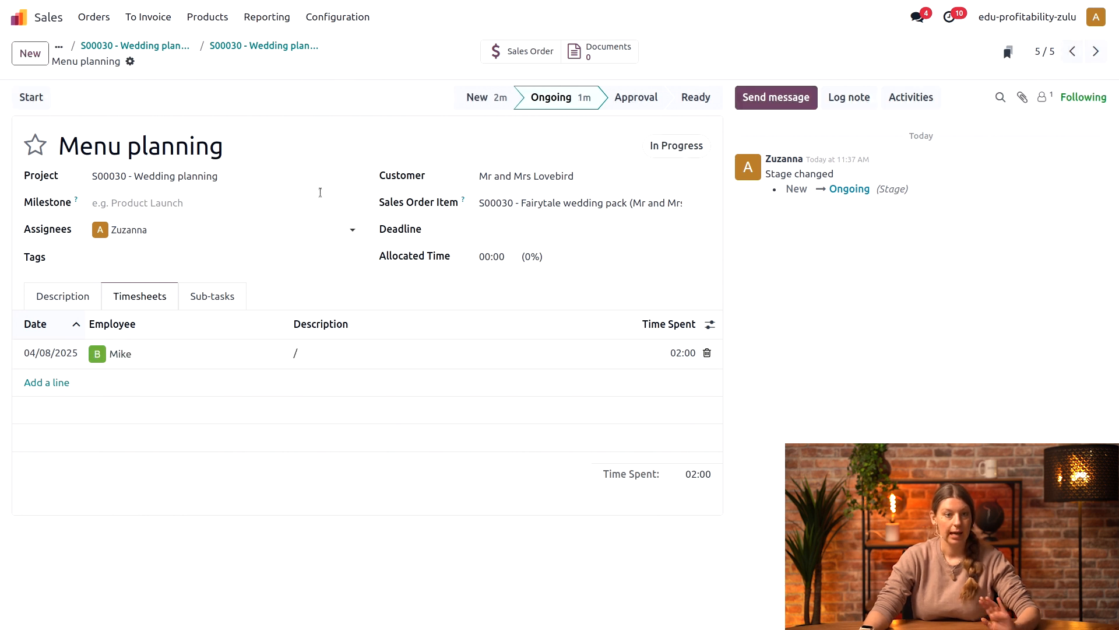
{"action": "left_click", "coordinate": [216, 47]}
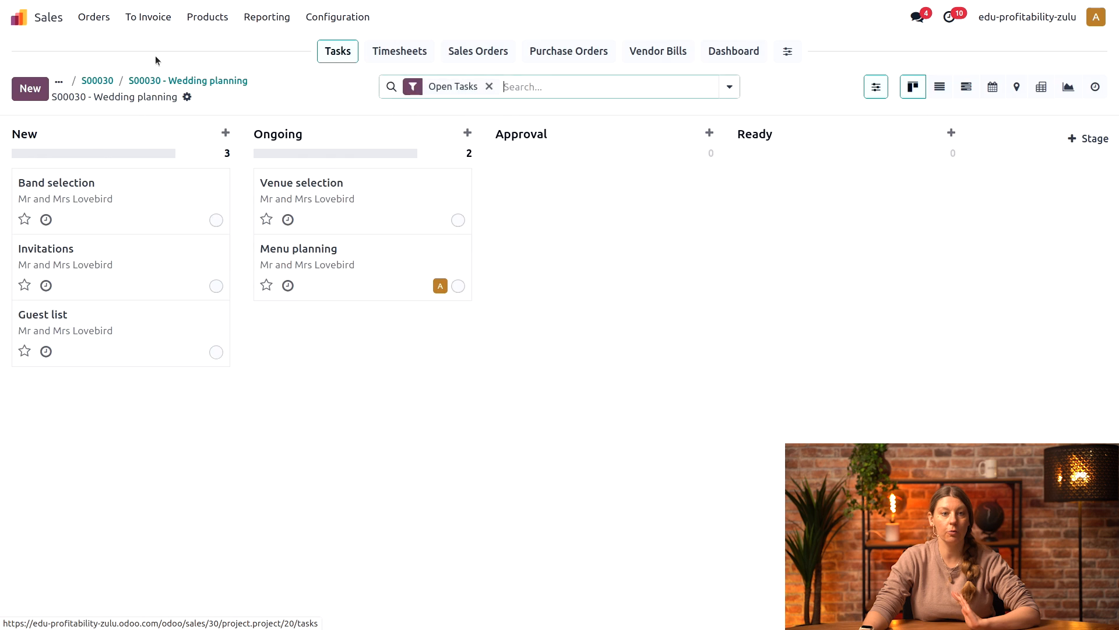
{"action": "left_click", "coordinate": [737, 50]}
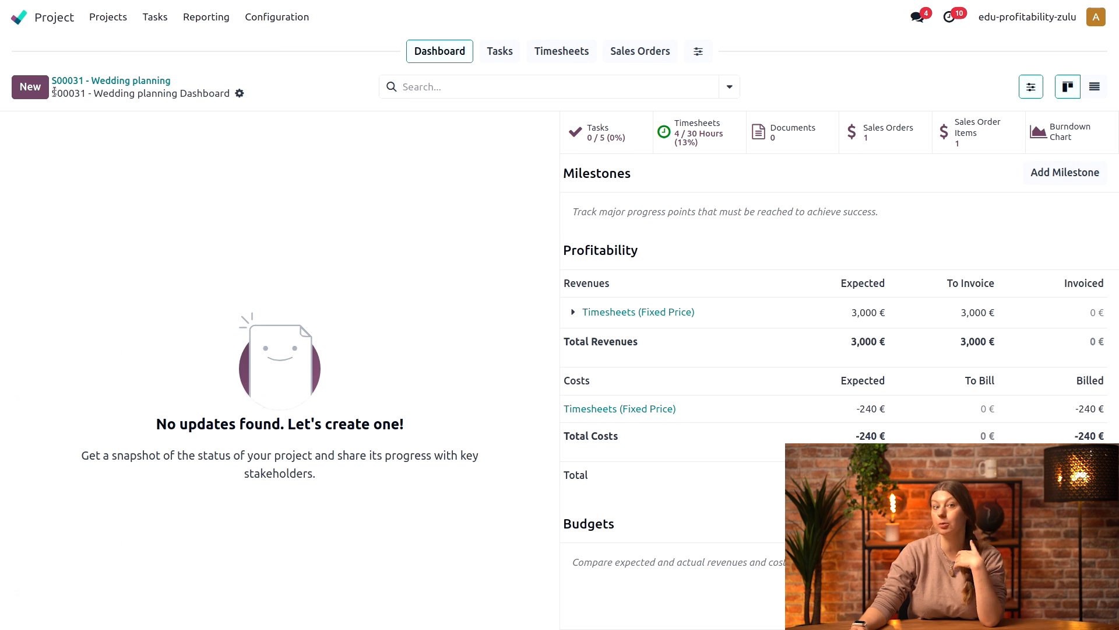
Step: Switch to the Employees app and check the hourly cost settings of the two employees who logged time
{"action": "left_click", "coordinate": [25, 28]}
{"action": "type", "text": "empl"}
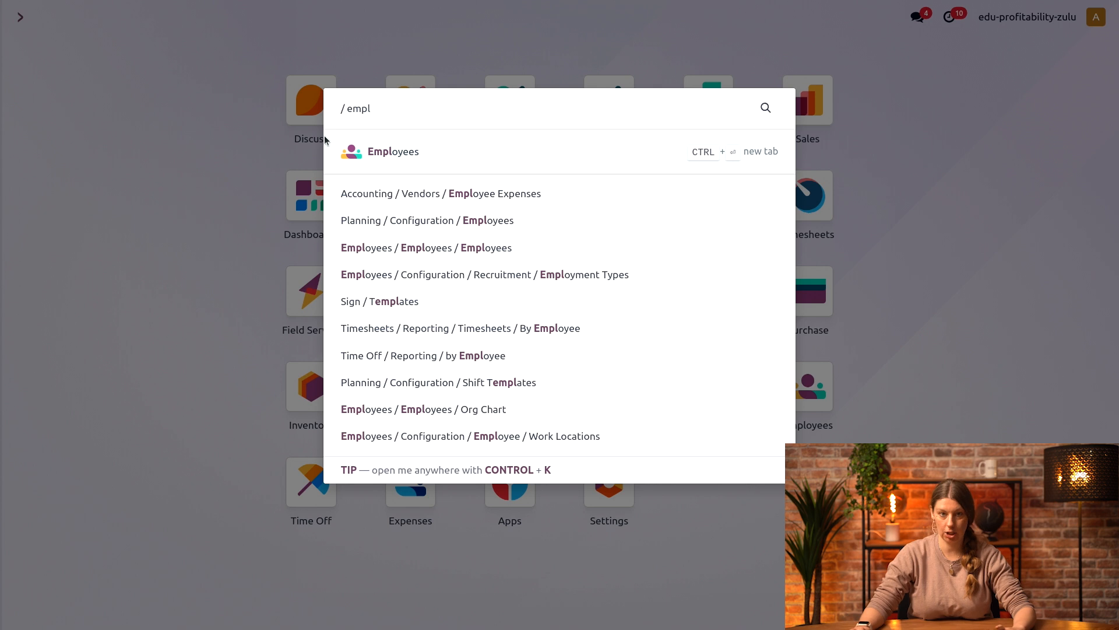
{"action": "left_click", "coordinate": [404, 154]}
{"action": "left_click", "coordinate": [363, 245]}
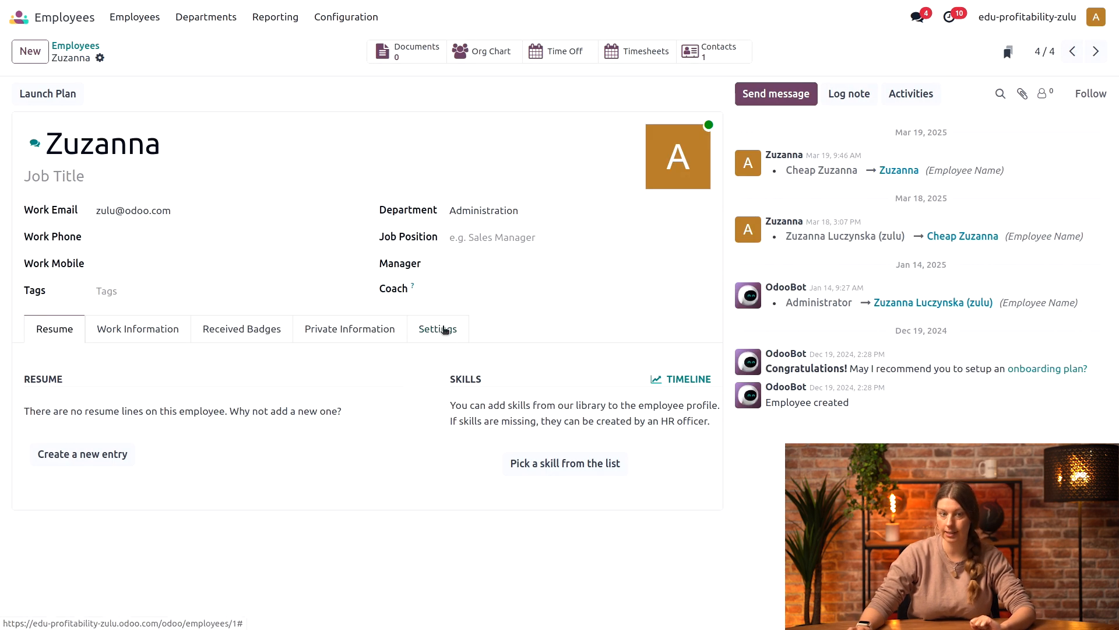
{"action": "left_click", "coordinate": [444, 330]}
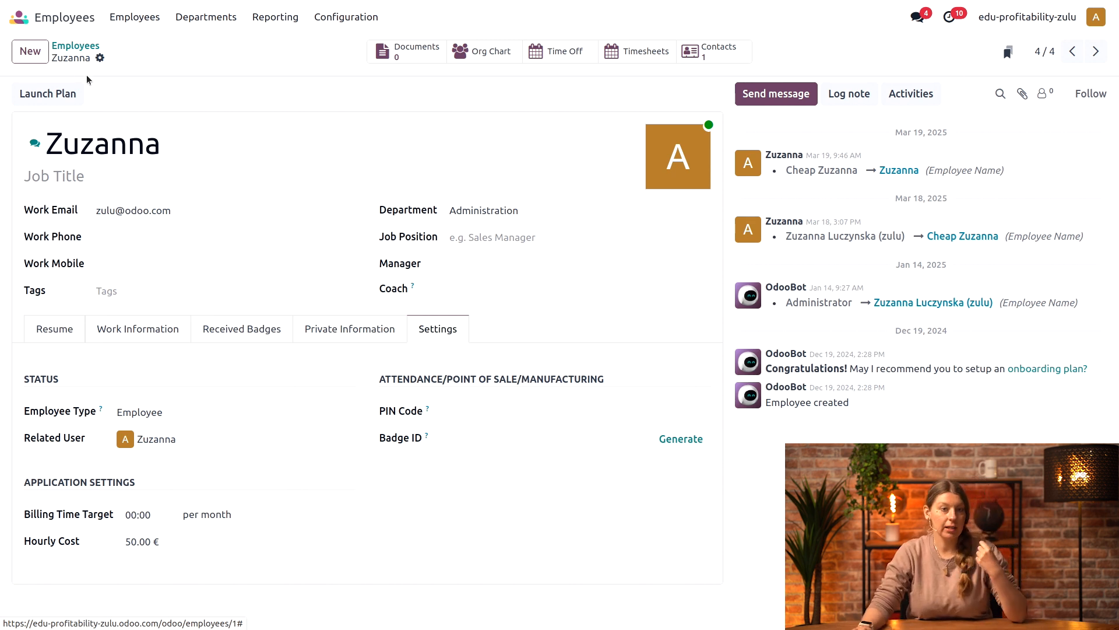
{"action": "left_click", "coordinate": [76, 46]}
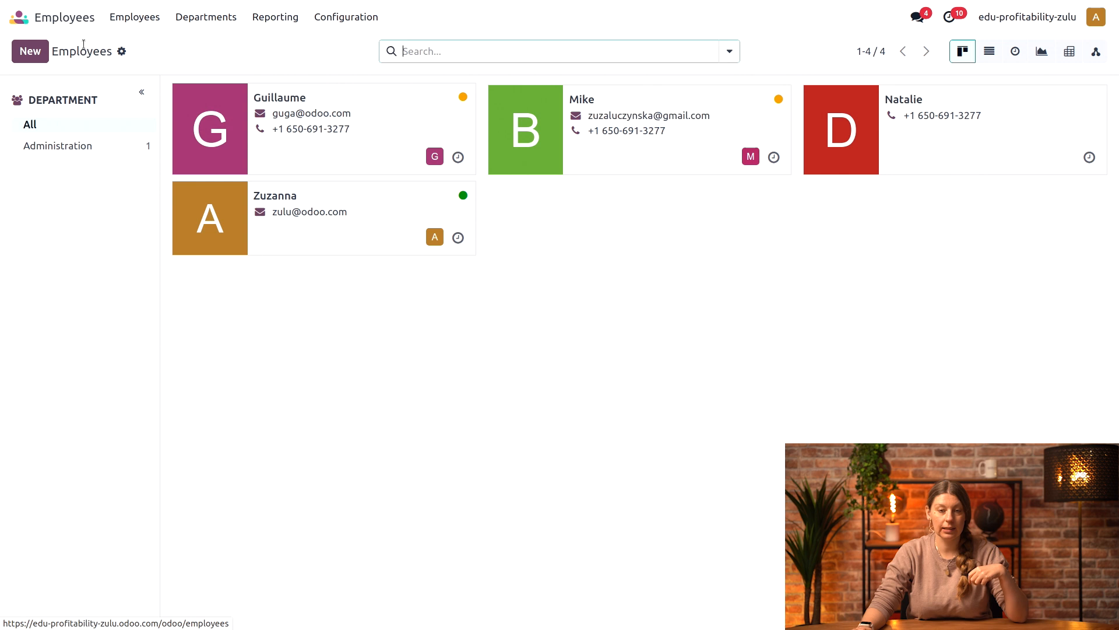
{"action": "left_click", "coordinate": [638, 168]}
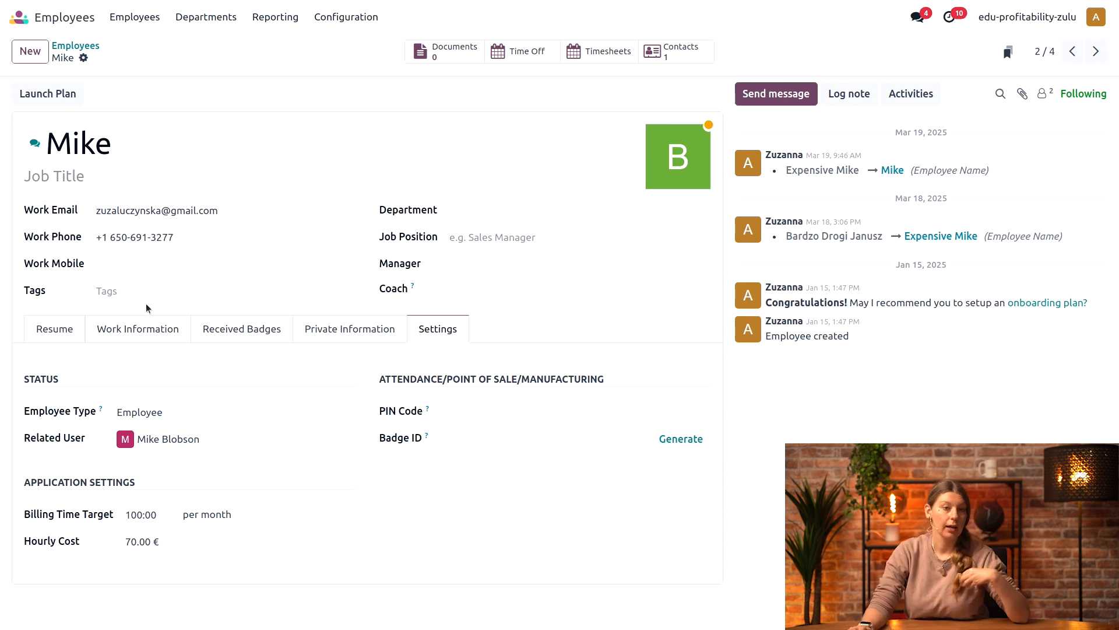
Step: Switch to the Project app and open the dashboard of the starred Wedding planning project
{"action": "left_click", "coordinate": [55, 20]}
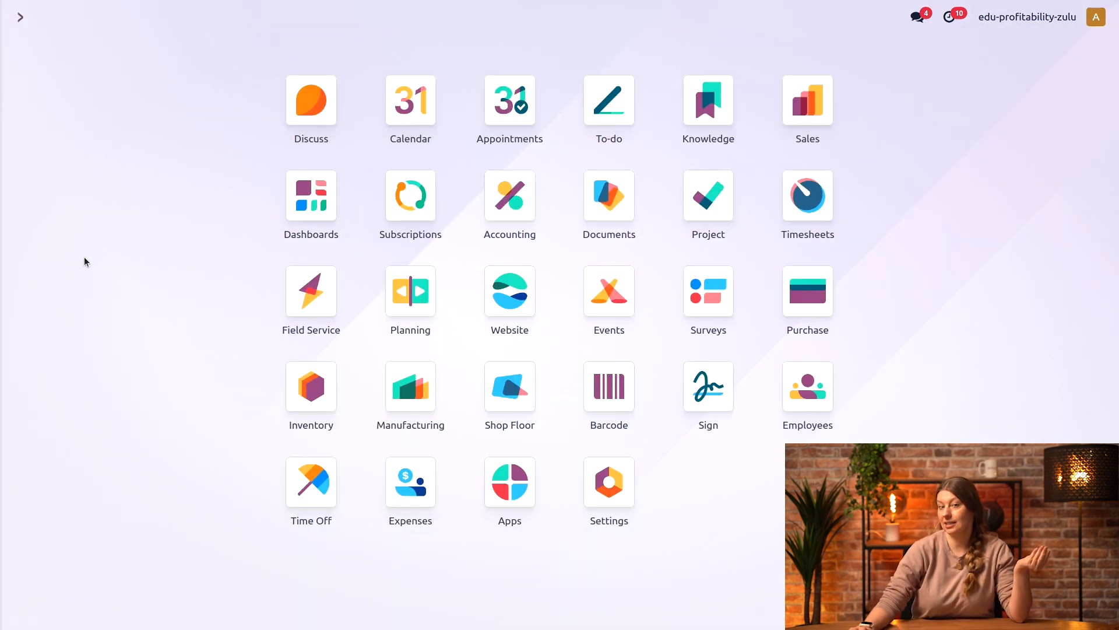
{"action": "left_click", "coordinate": [697, 202]}
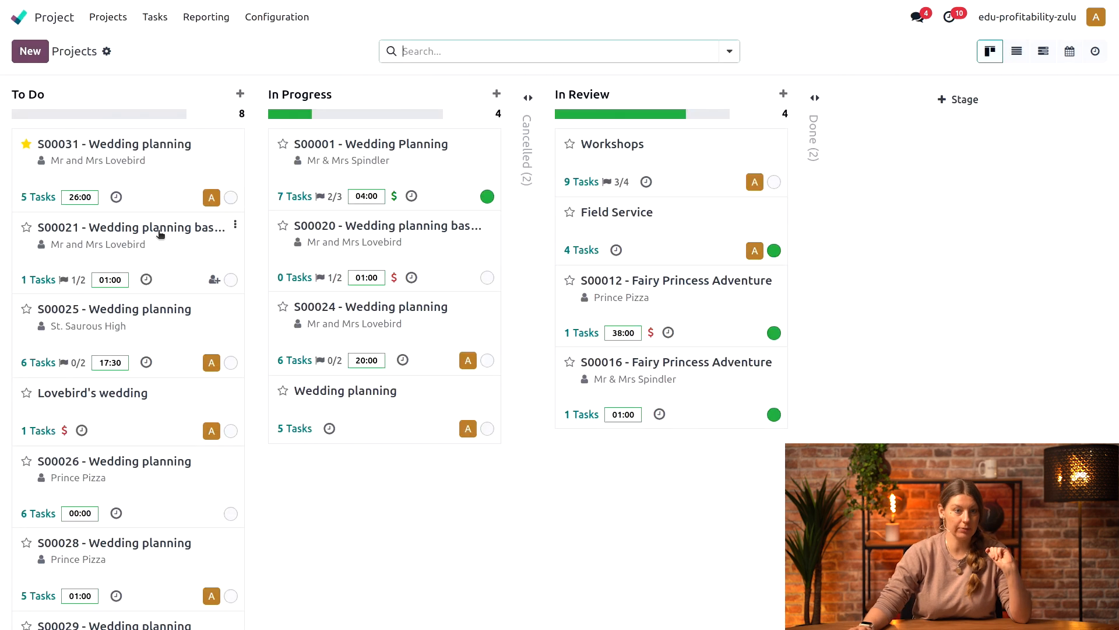
{"action": "left_click", "coordinate": [232, 143]}
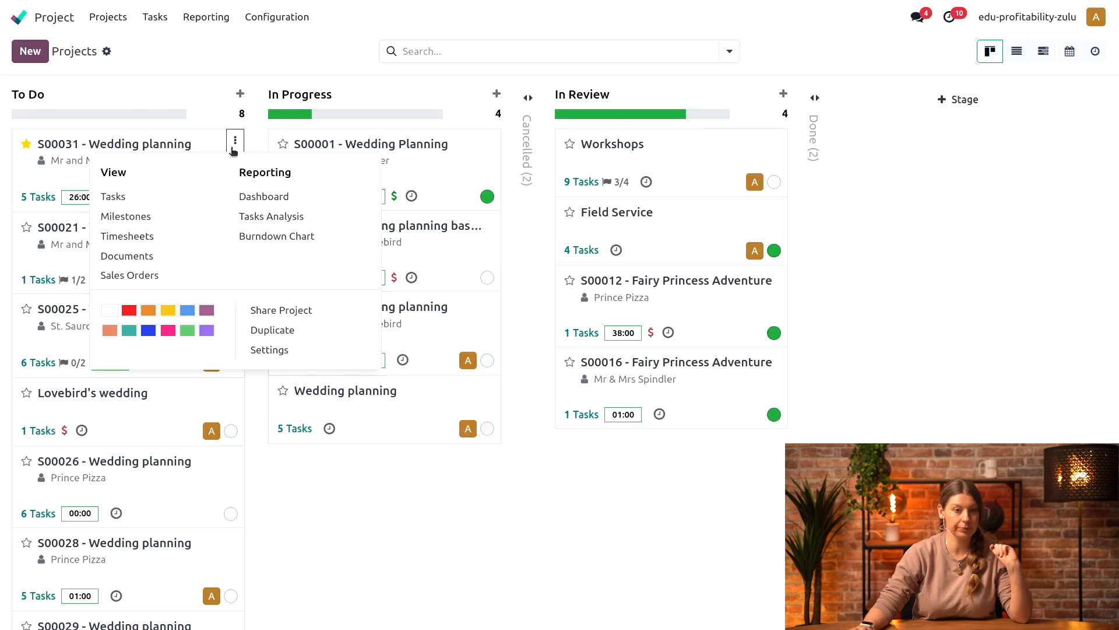
{"action": "left_click", "coordinate": [280, 196]}
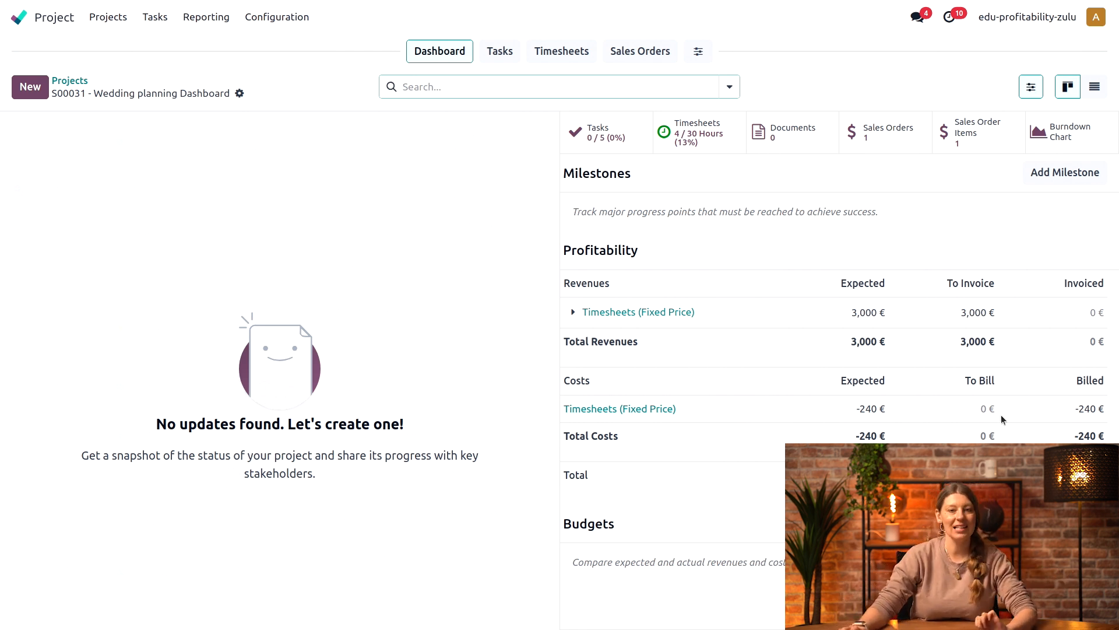
Step: Start a new purchase order from the project's purchase orders with Fiona's Florals as the vendor
{"action": "left_click", "coordinate": [499, 53]}
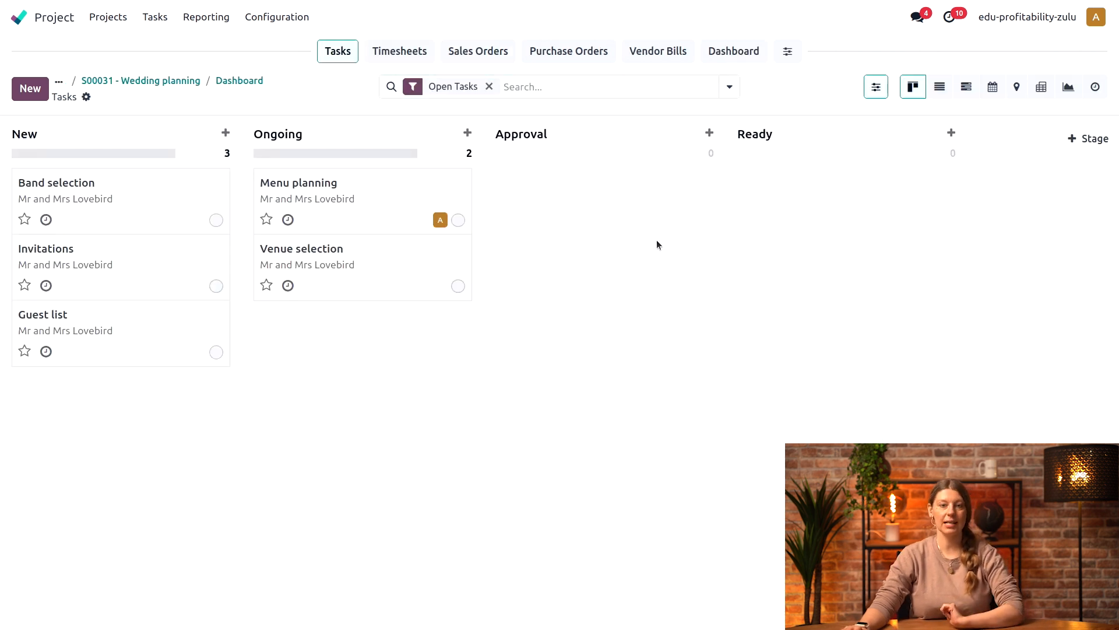
{"action": "left_click", "coordinate": [574, 53]}
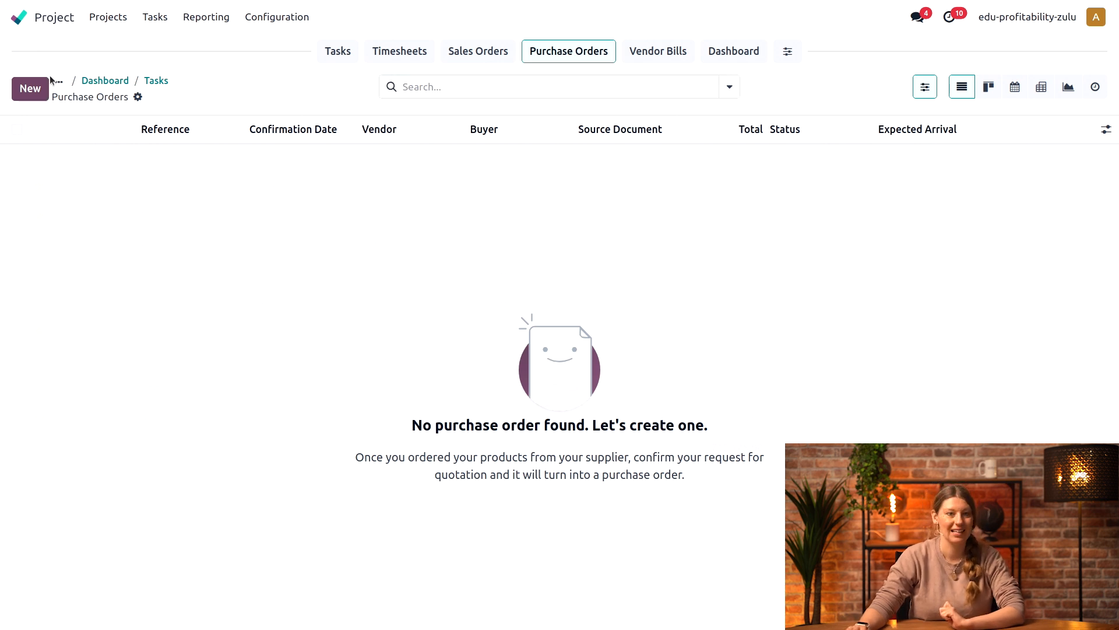
{"action": "left_click", "coordinate": [29, 93]}
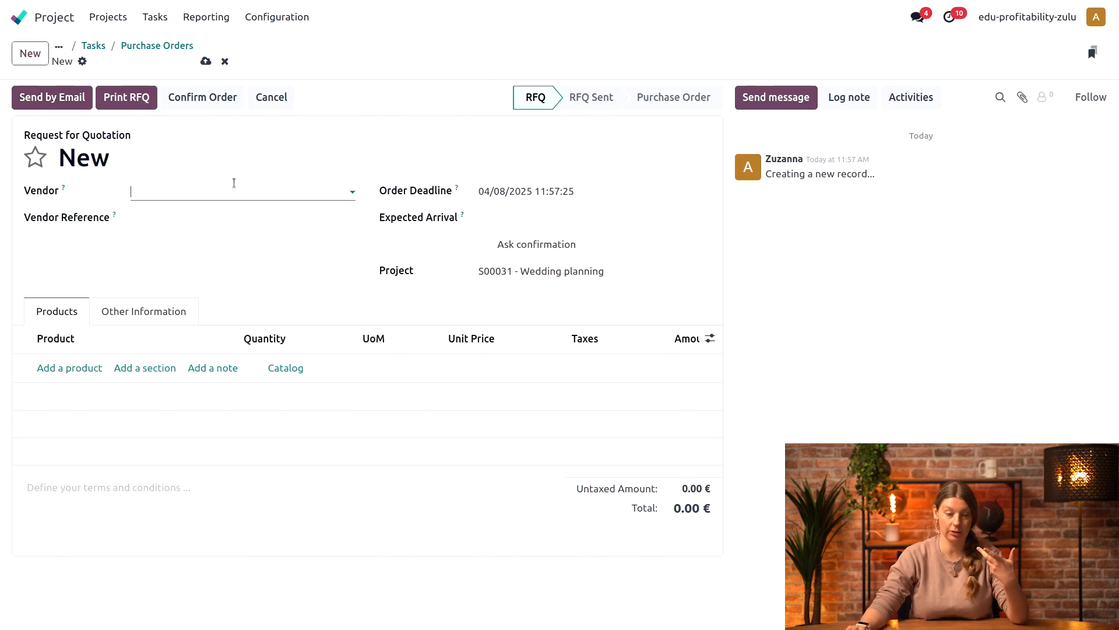
{"action": "left_click", "coordinate": [232, 186]}
{"action": "left_click", "coordinate": [217, 217]}
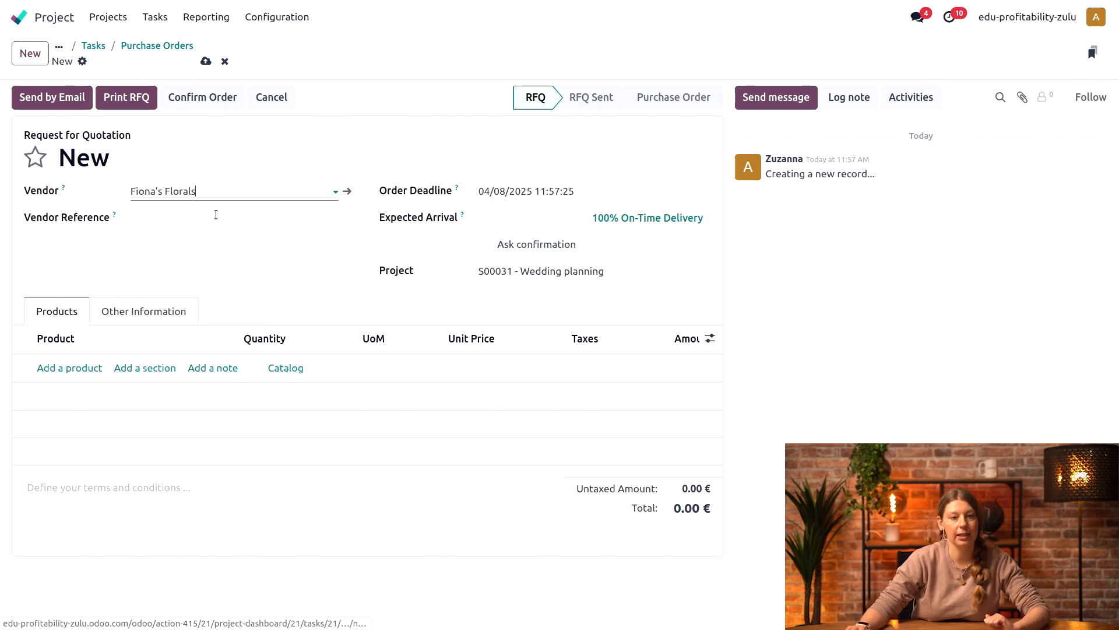
Step: Add Flower arrangments with a quantity of 20 to the request for quotation and confirm the order
{"action": "left_click", "coordinate": [73, 375]}
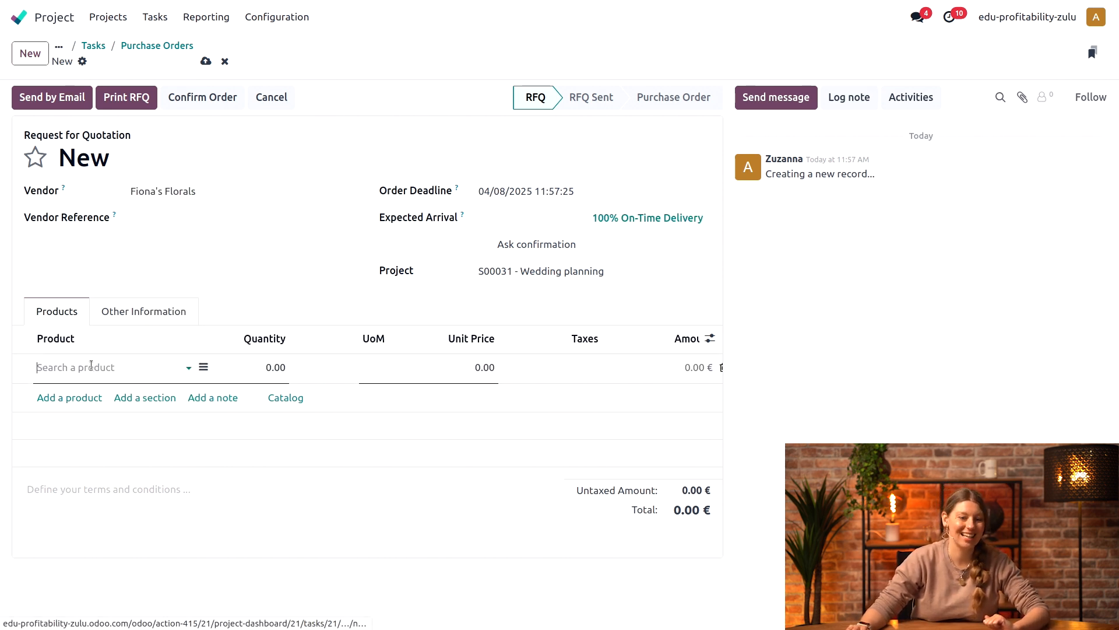
{"action": "type", "text": "flo"}
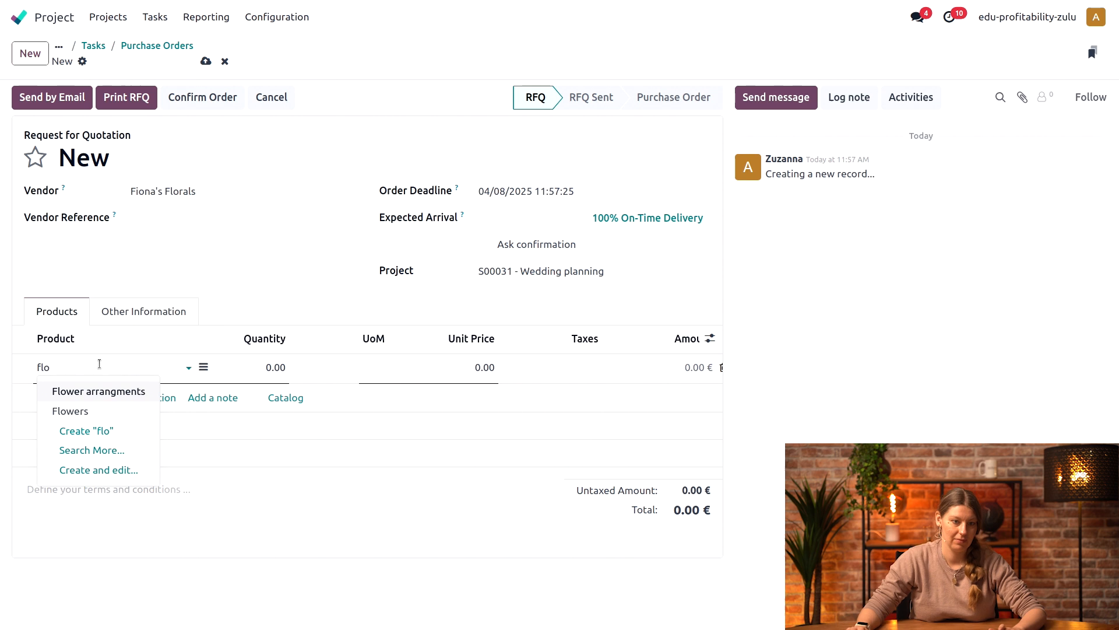
{"action": "left_click", "coordinate": [100, 389]}
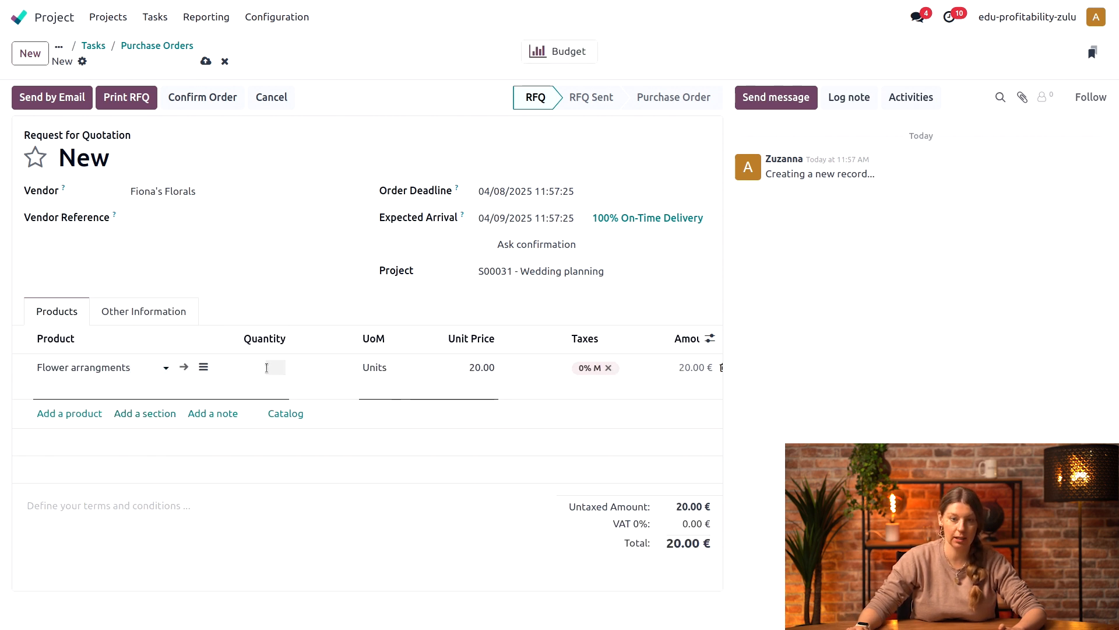
{"action": "type", "text": "20"}
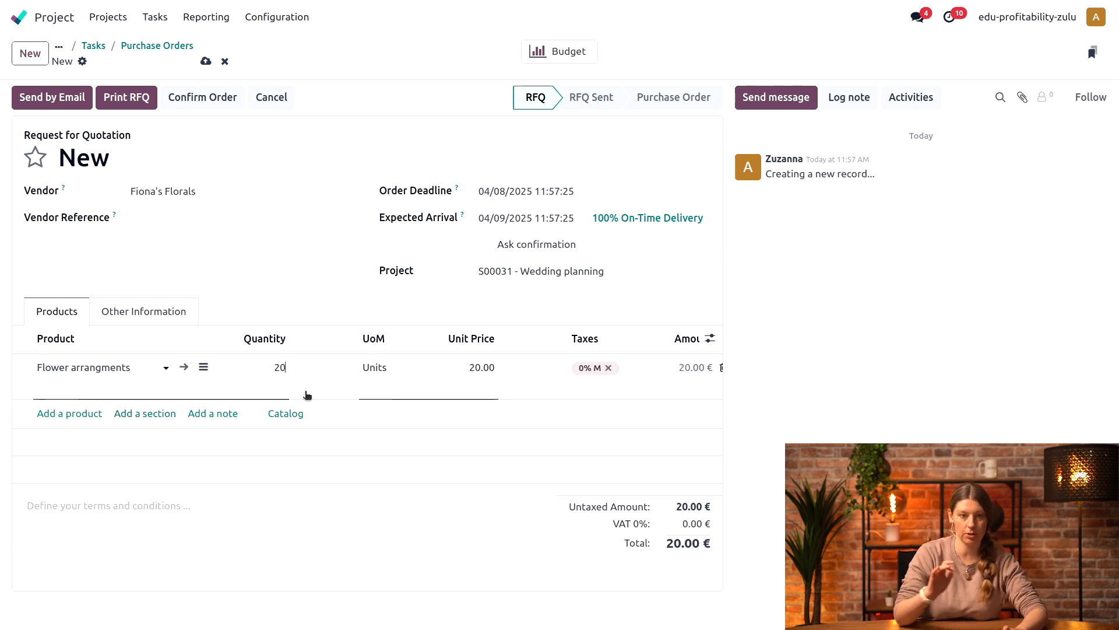
{"action": "left_click", "coordinate": [757, 445]}
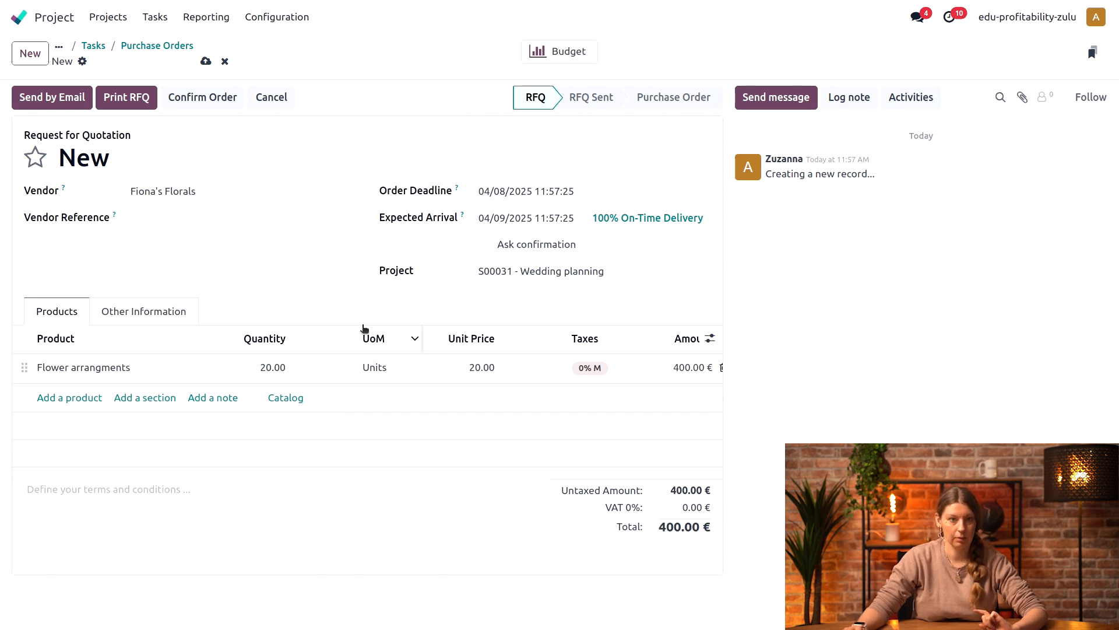
{"action": "left_click", "coordinate": [192, 102]}
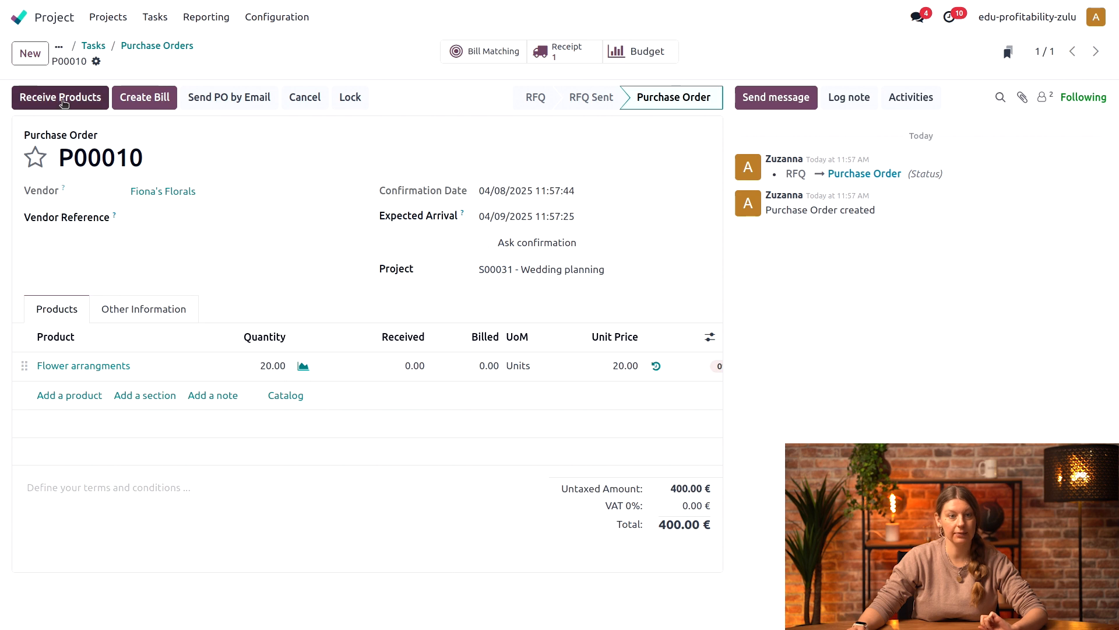
Step: Receive the ordered flower arrangements, validate the receipt and return to the purchase order
{"action": "left_click", "coordinate": [64, 103]}
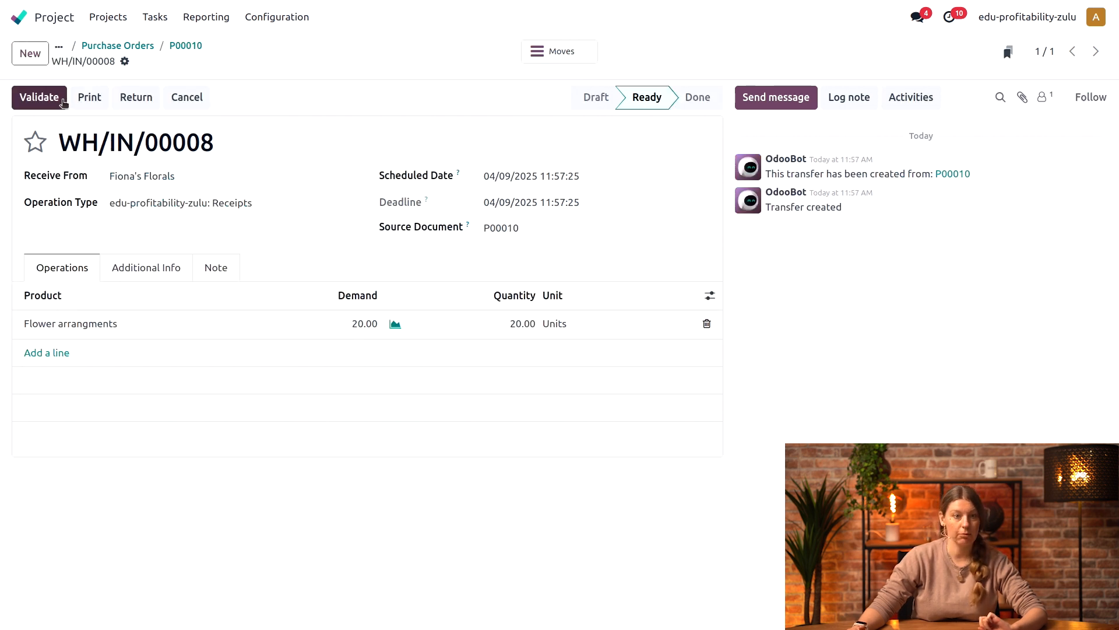
{"action": "left_click", "coordinate": [55, 102]}
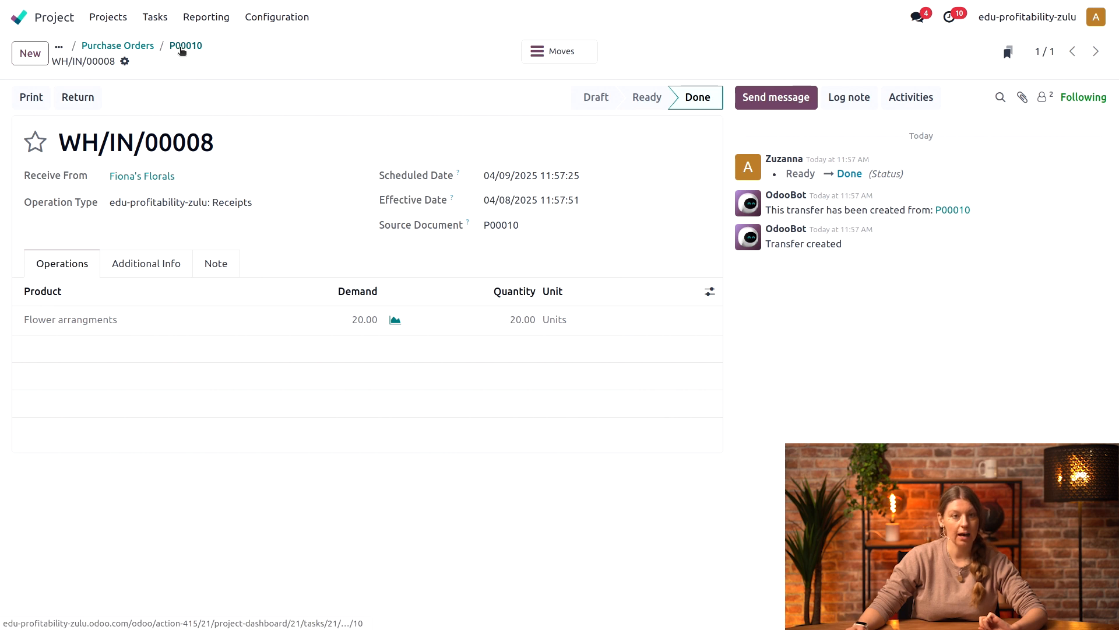
{"action": "left_click", "coordinate": [186, 46]}
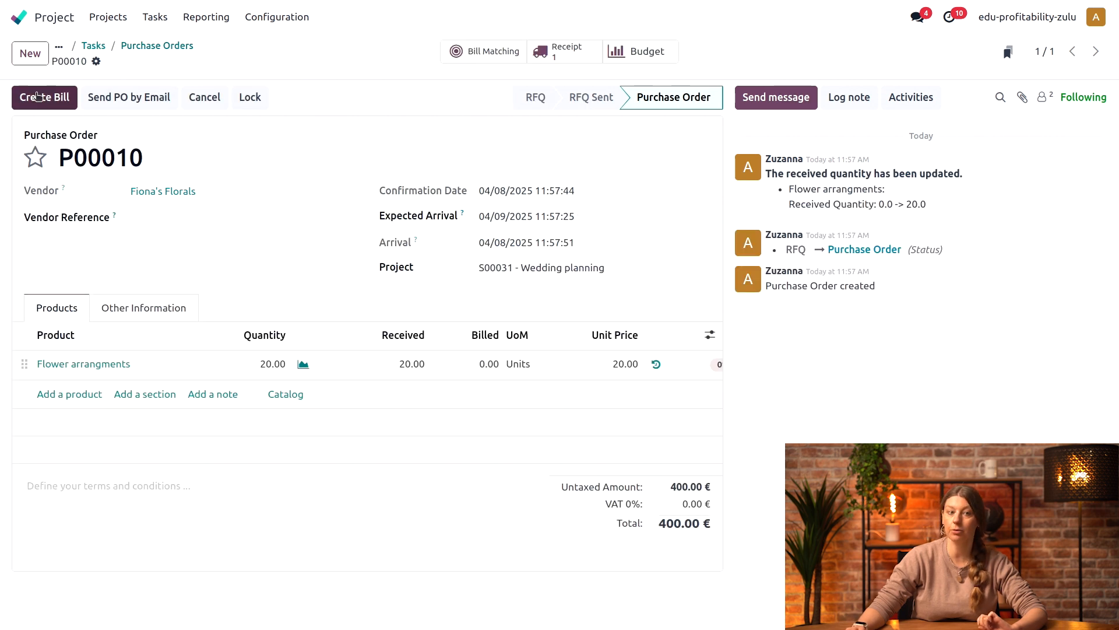
Step: Create a vendor bill from the purchase order, set its bill date to 04/08/2025 and confirm it
{"action": "left_click", "coordinate": [33, 98]}
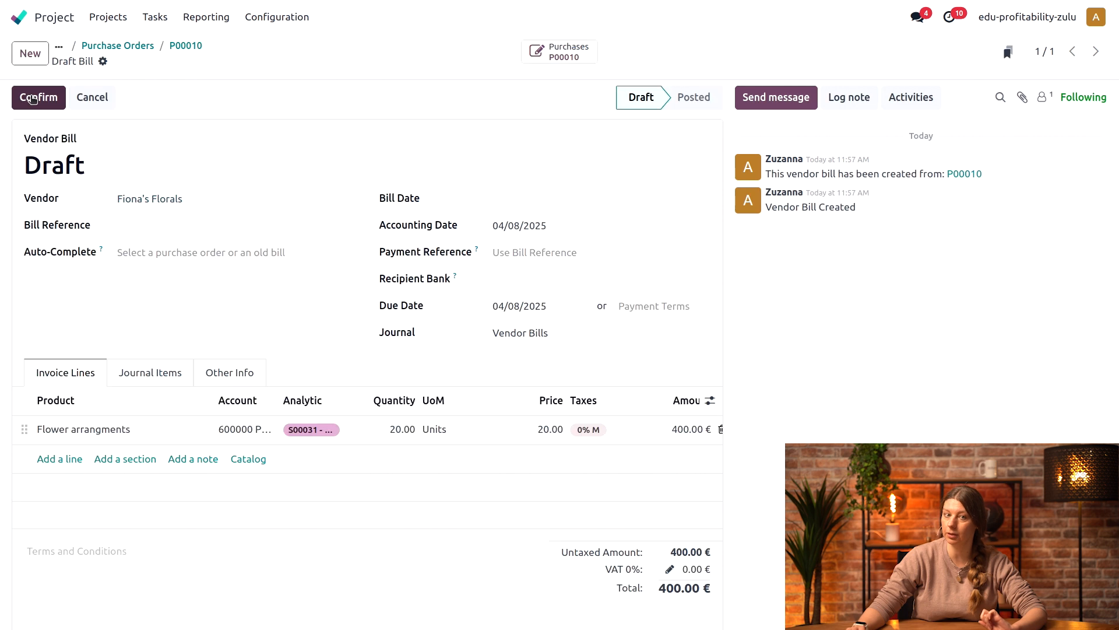
{"action": "left_click", "coordinate": [569, 198]}
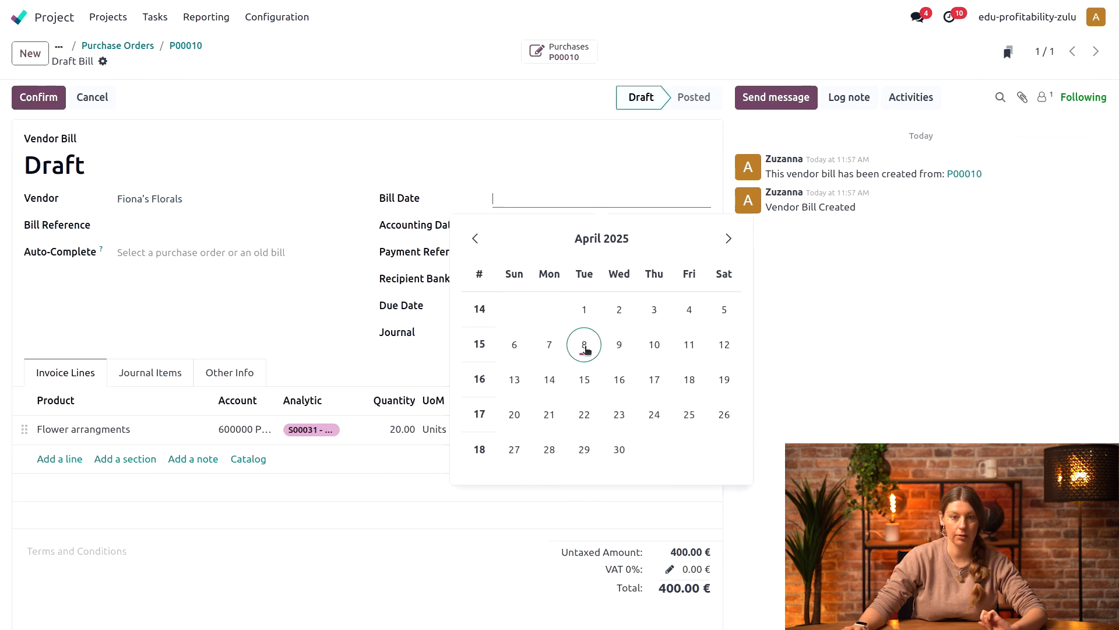
{"action": "left_click", "coordinate": [583, 346]}
{"action": "left_click", "coordinate": [38, 98]}
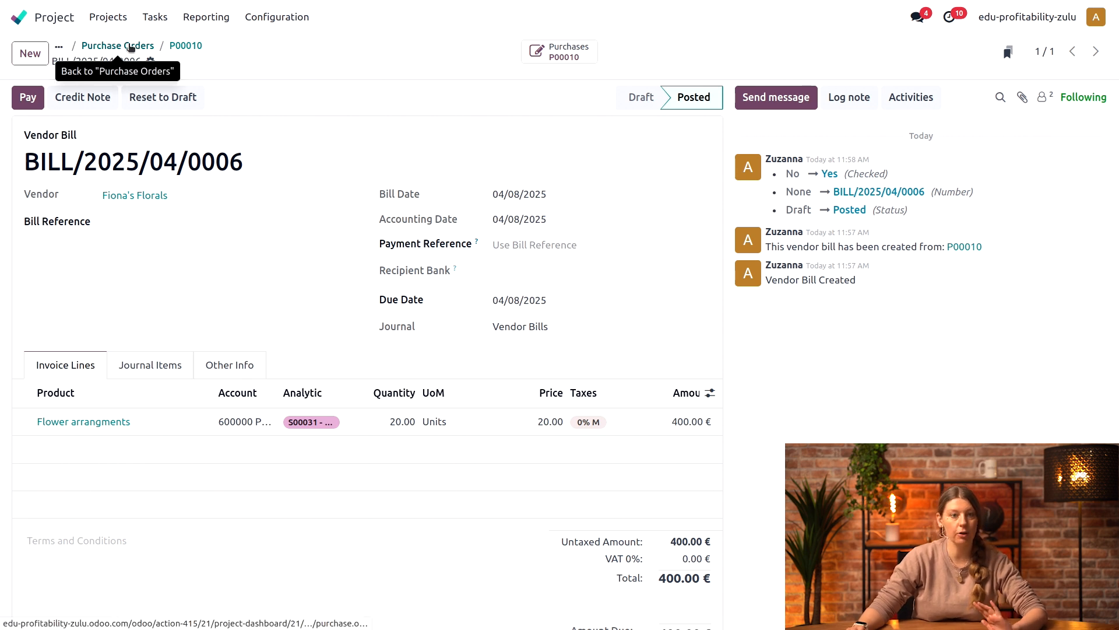
Step: Return to the project's purchase orders and review the costs in the dashboard's profitability section
{"action": "left_click", "coordinate": [130, 46]}
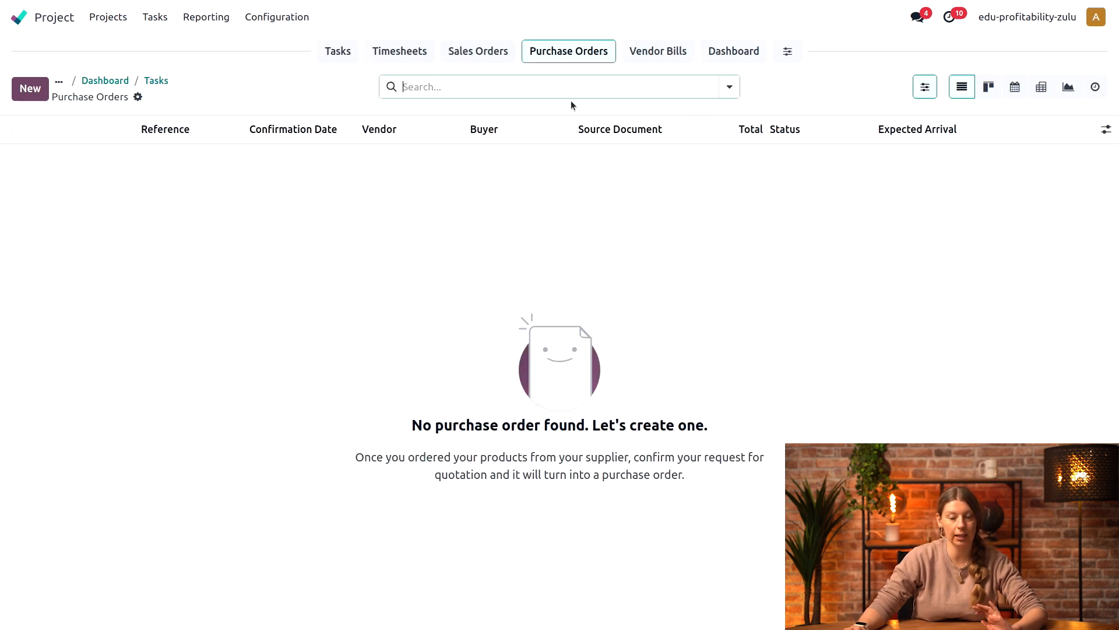
{"action": "left_click", "coordinate": [733, 53]}
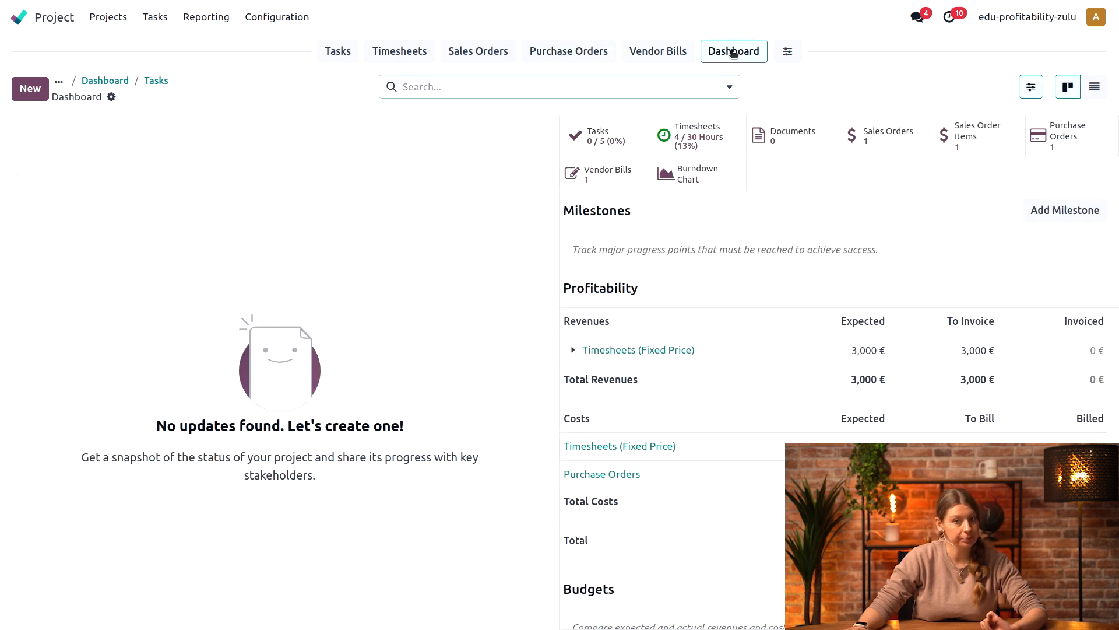
{"action": "scroll", "coordinate": [766, 301], "scroll_direction": "down", "scroll_amount": 1}
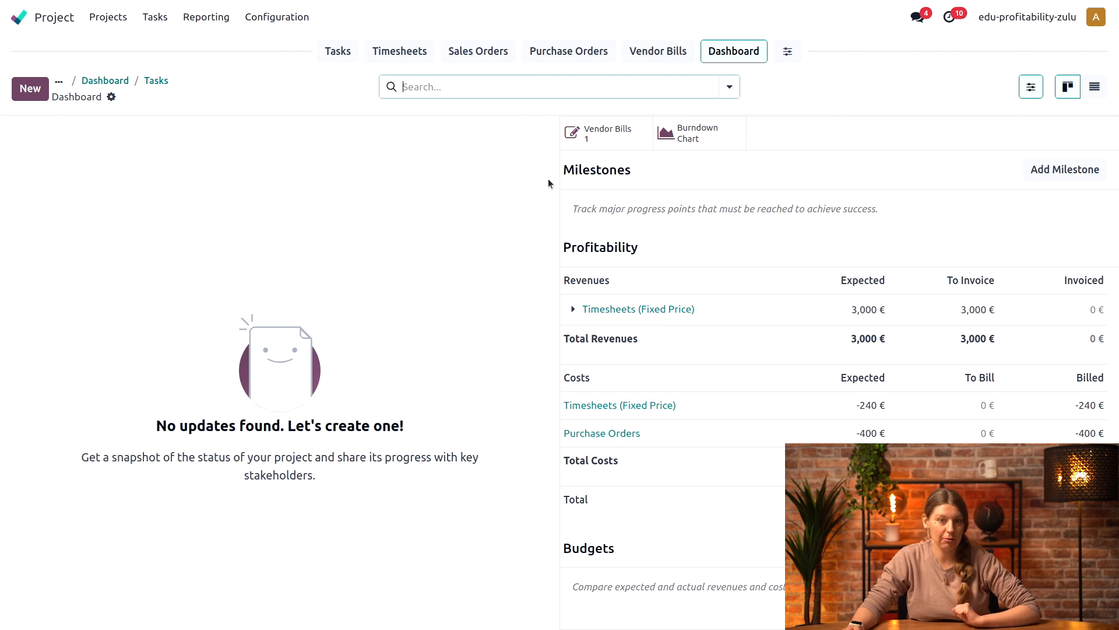
Step: Open the project's sales order and create a draft invoice for a 50% down payment
{"action": "left_click", "coordinate": [491, 52]}
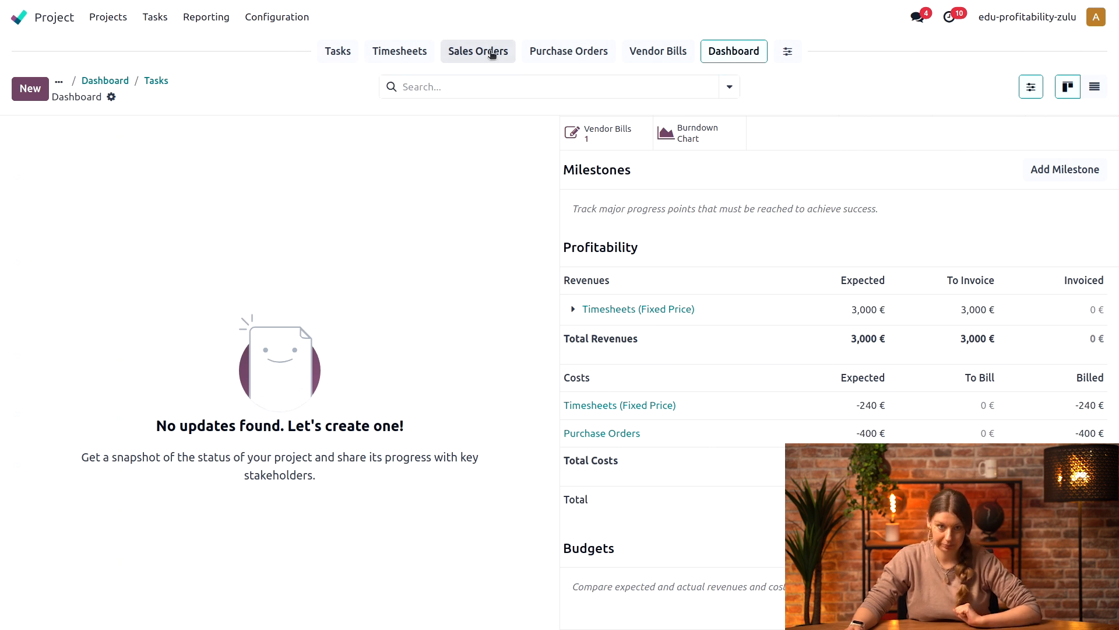
{"action": "left_click", "coordinate": [334, 165]}
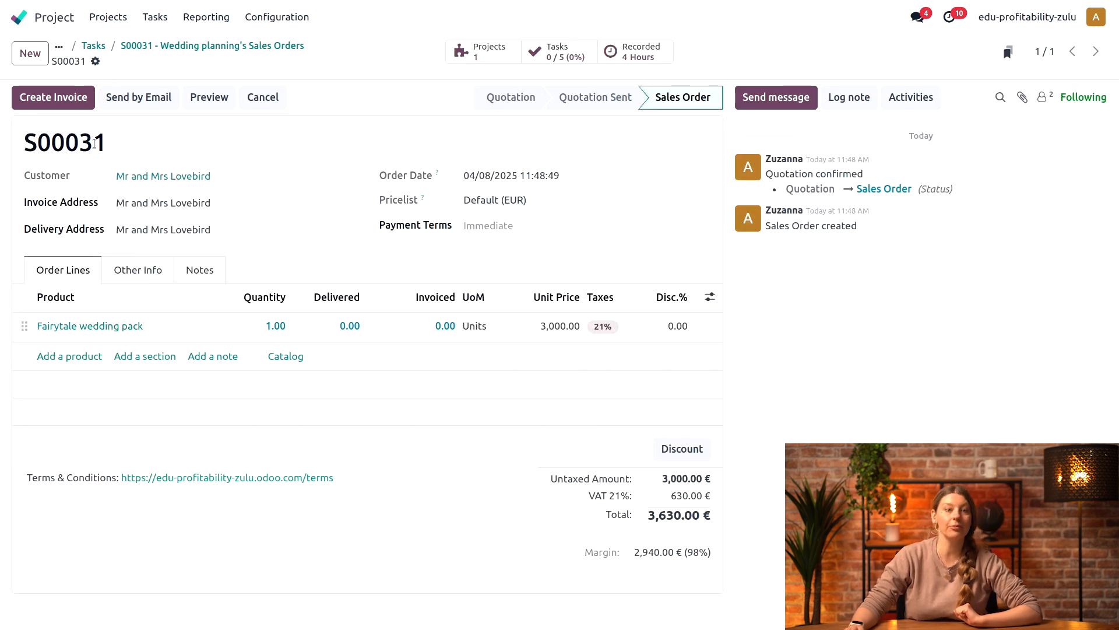
{"action": "left_click", "coordinate": [54, 95]}
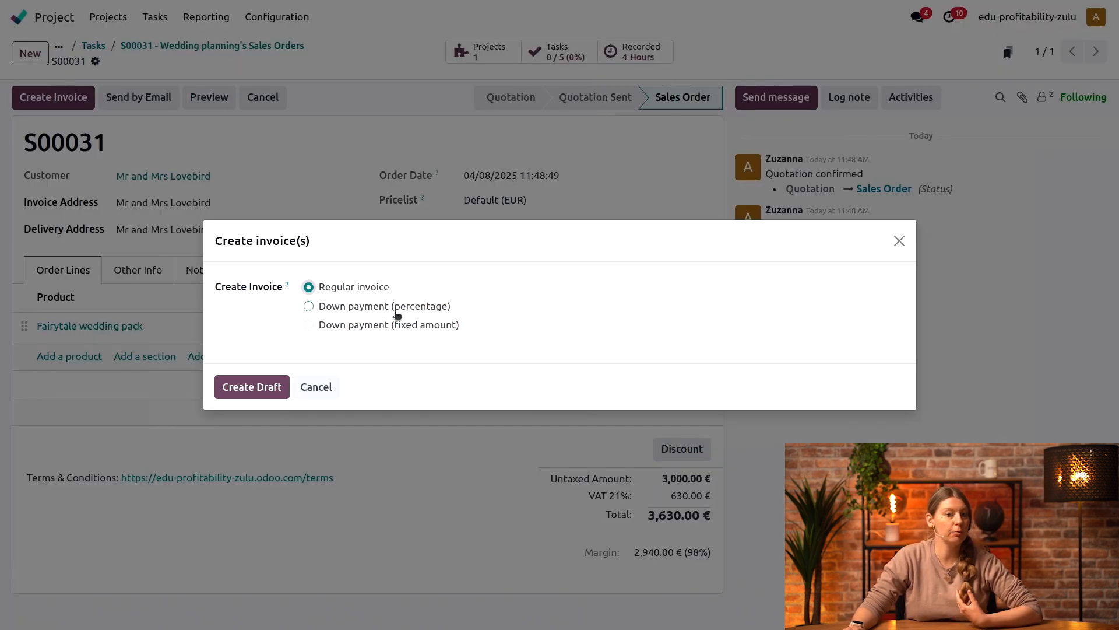
{"action": "left_click", "coordinate": [397, 314]}
{"action": "left_click", "coordinate": [371, 341]}
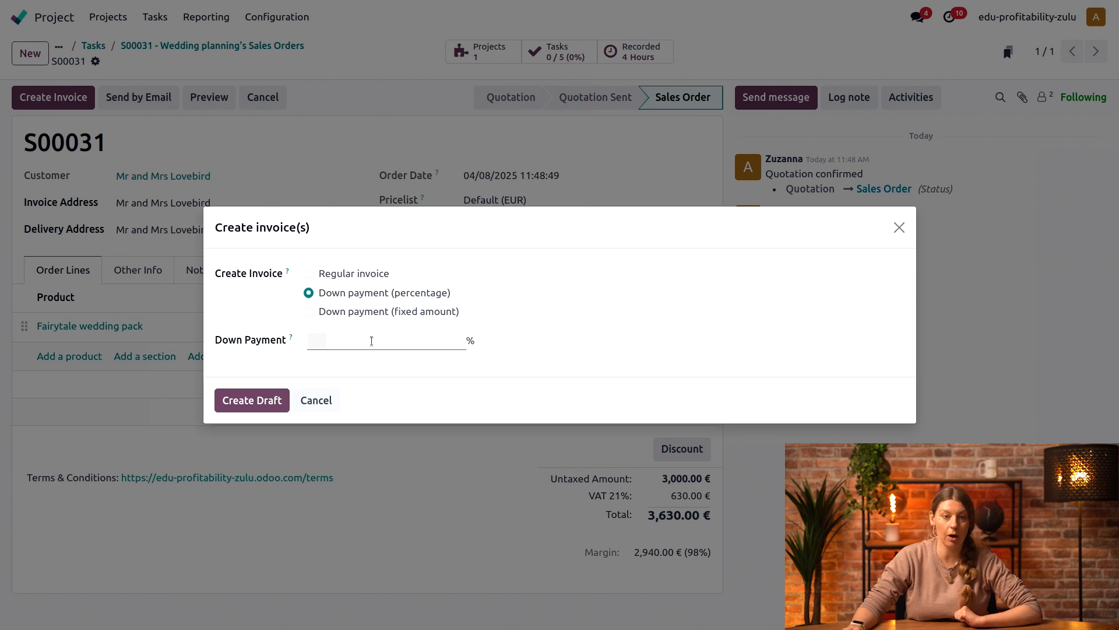
{"action": "type", "text": "50"}
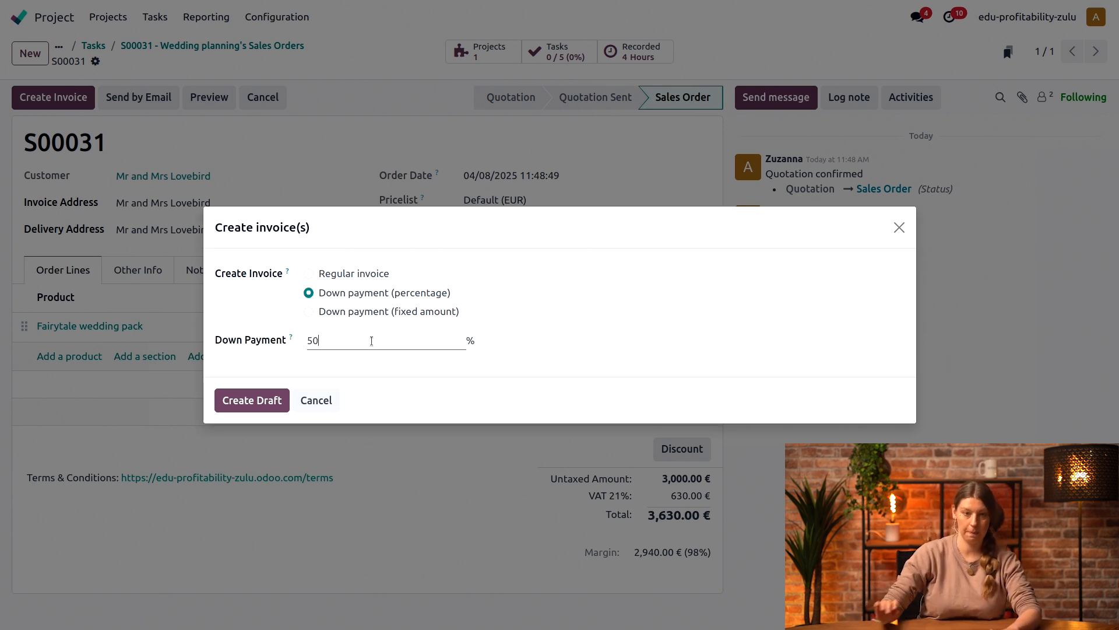
{"action": "left_click", "coordinate": [663, 361]}
{"action": "left_click", "coordinate": [243, 401]}
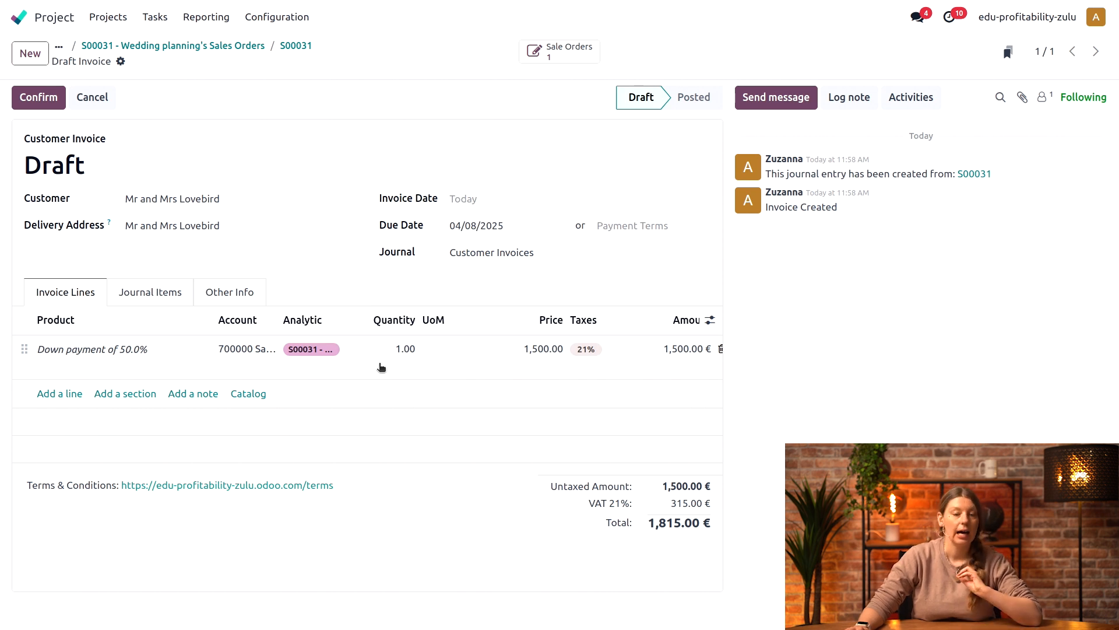
Step: Confirm the down payment invoice and return to the project's dashboard
{"action": "left_click", "coordinate": [49, 100]}
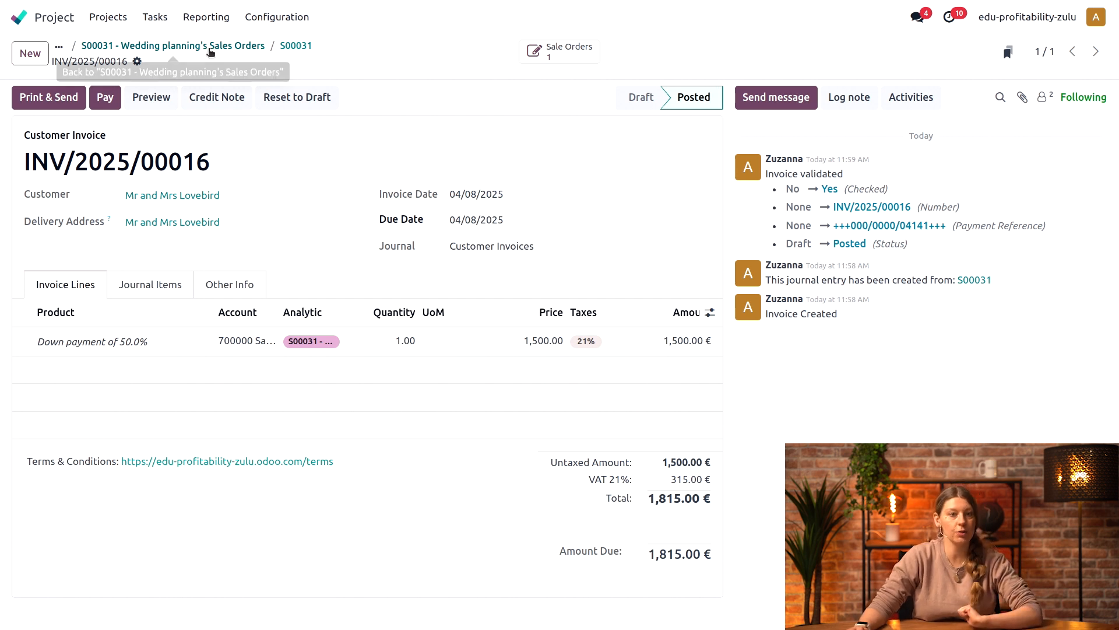
{"action": "left_click", "coordinate": [236, 52]}
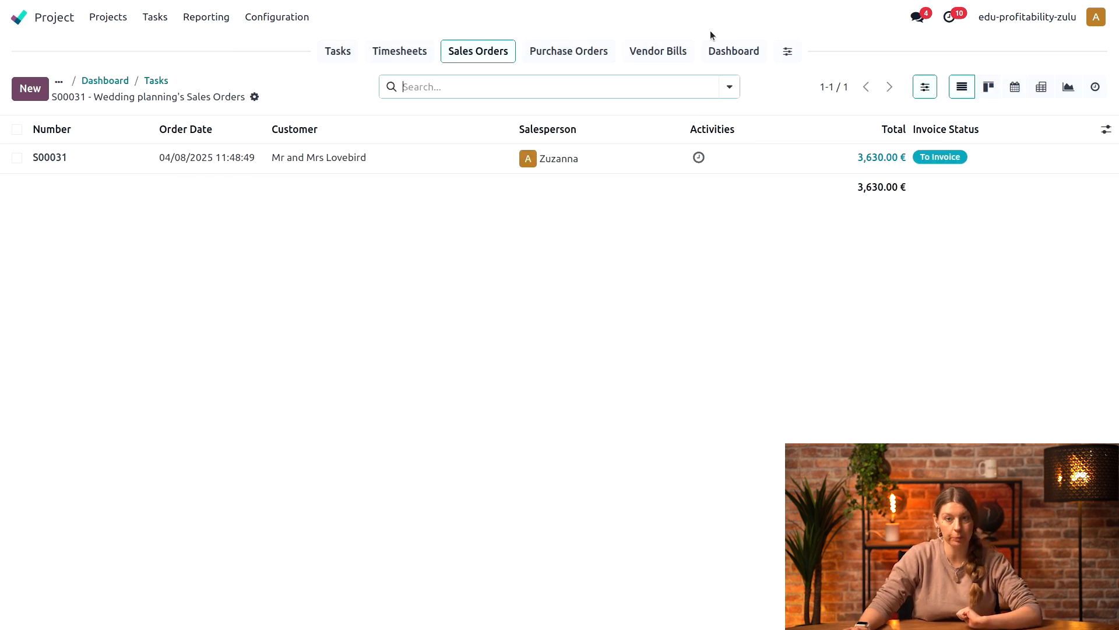
{"action": "left_click", "coordinate": [727, 52]}
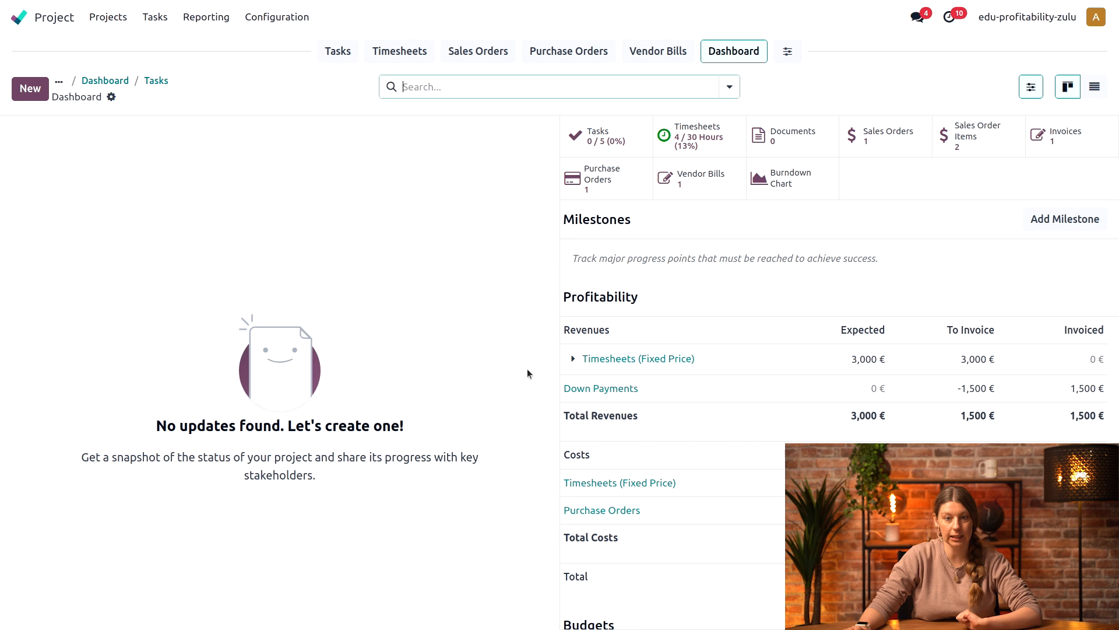